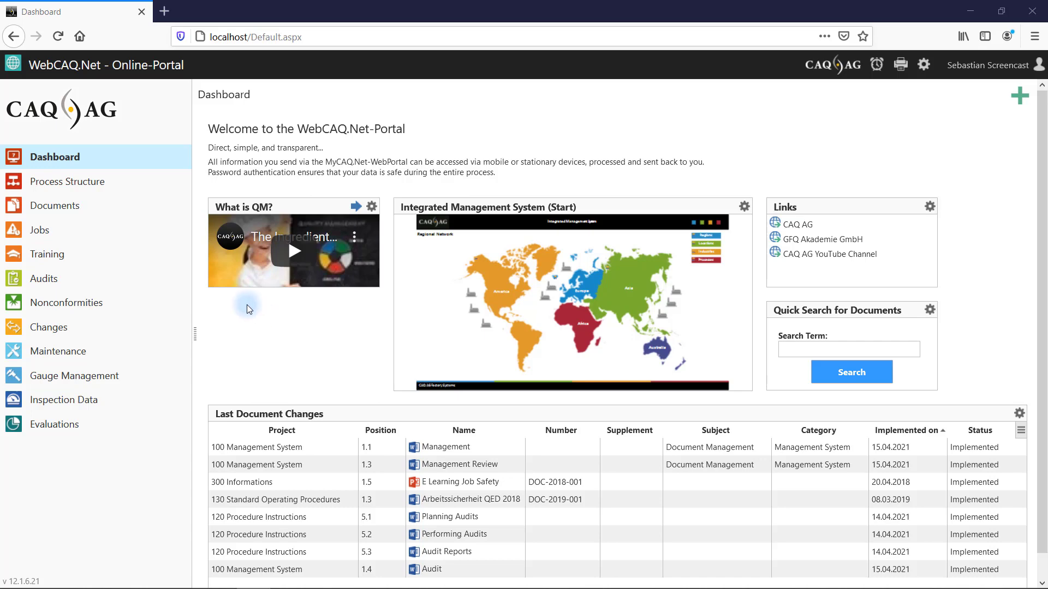
Open the 1.4 Audit document from the Audit/Process Improvement box in the process structure overview.
click(88, 186)
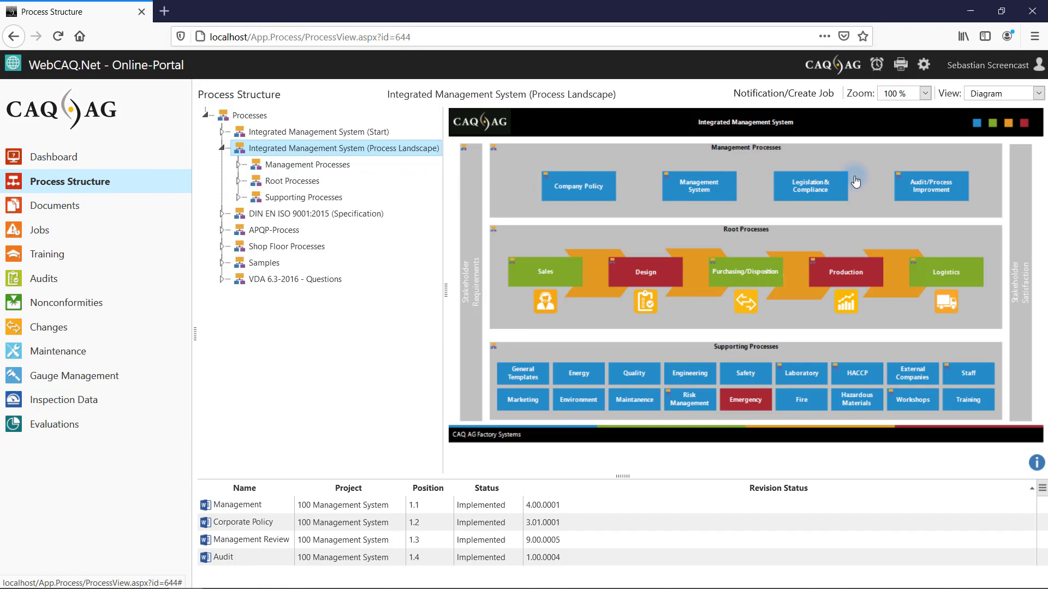
click(901, 180)
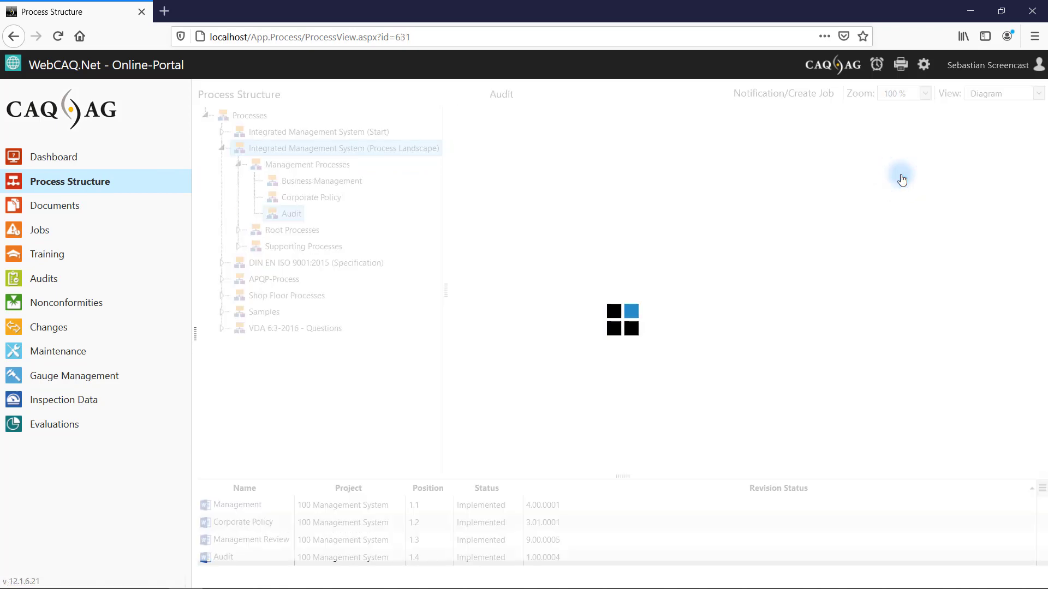
mouse_move(901, 180)
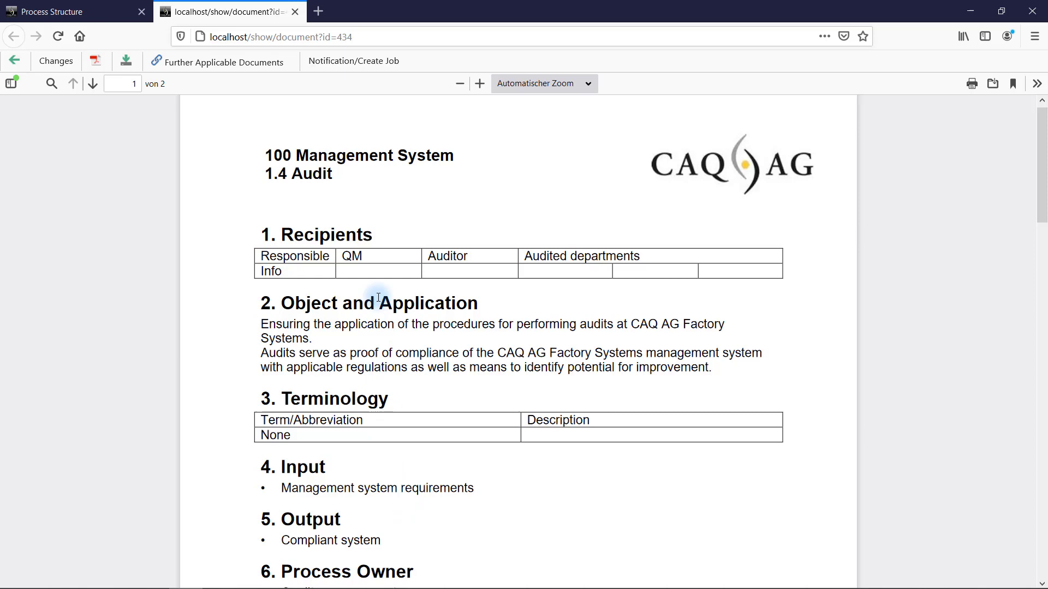
Create a Documenation/Change job noting 'The output of audits should always include an audit report.'.
click(364, 67)
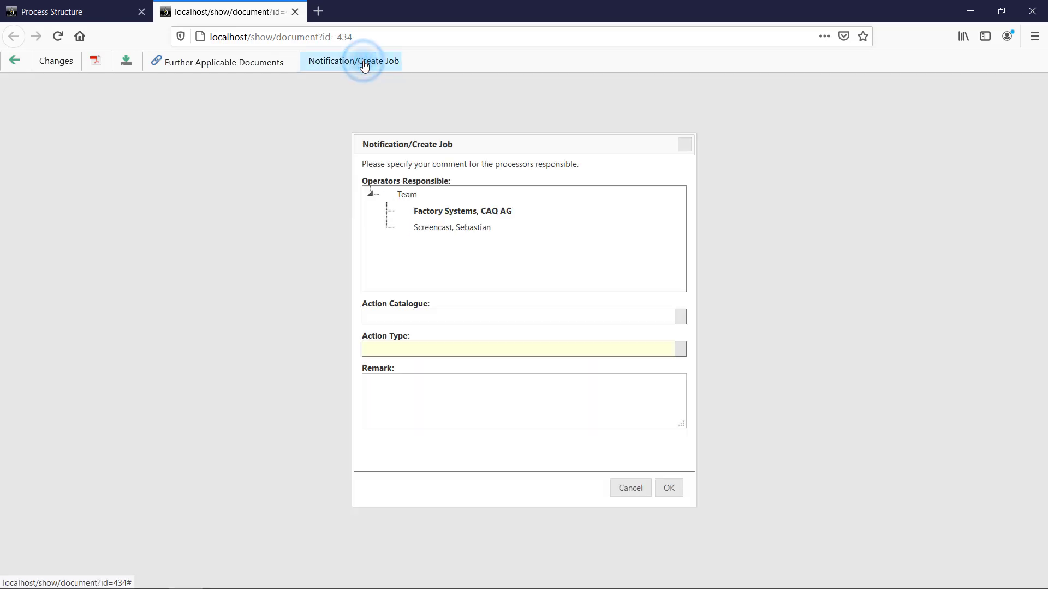
click(678, 317)
click(468, 402)
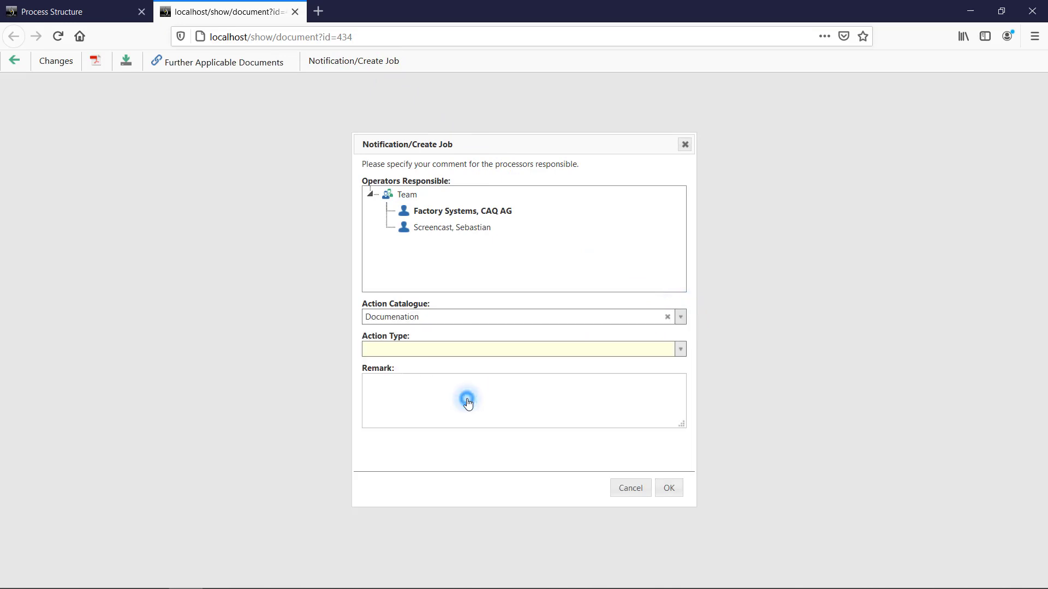
click(680, 349)
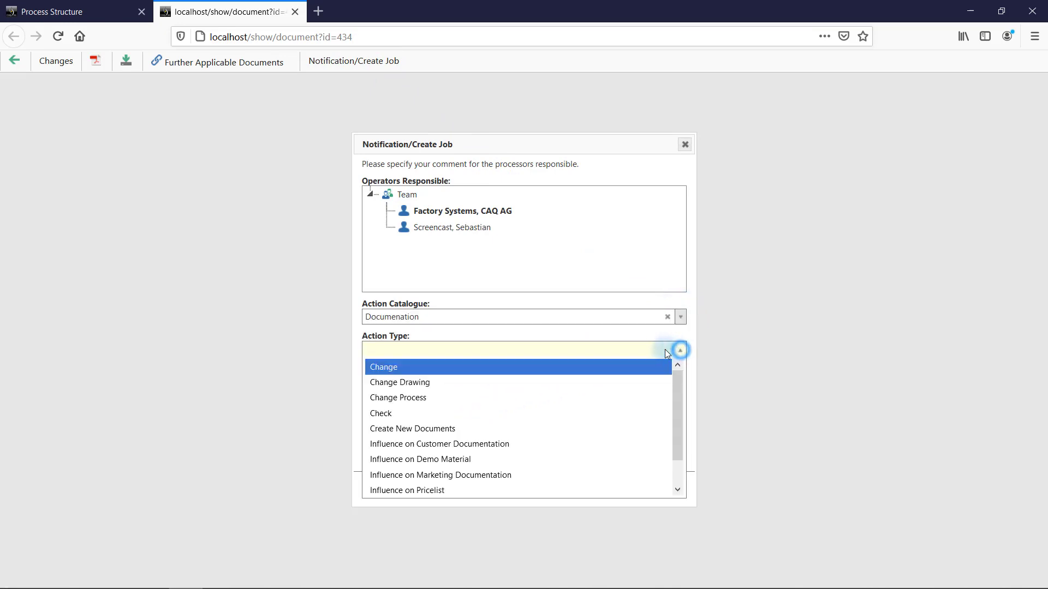
click(526, 367)
click(513, 400)
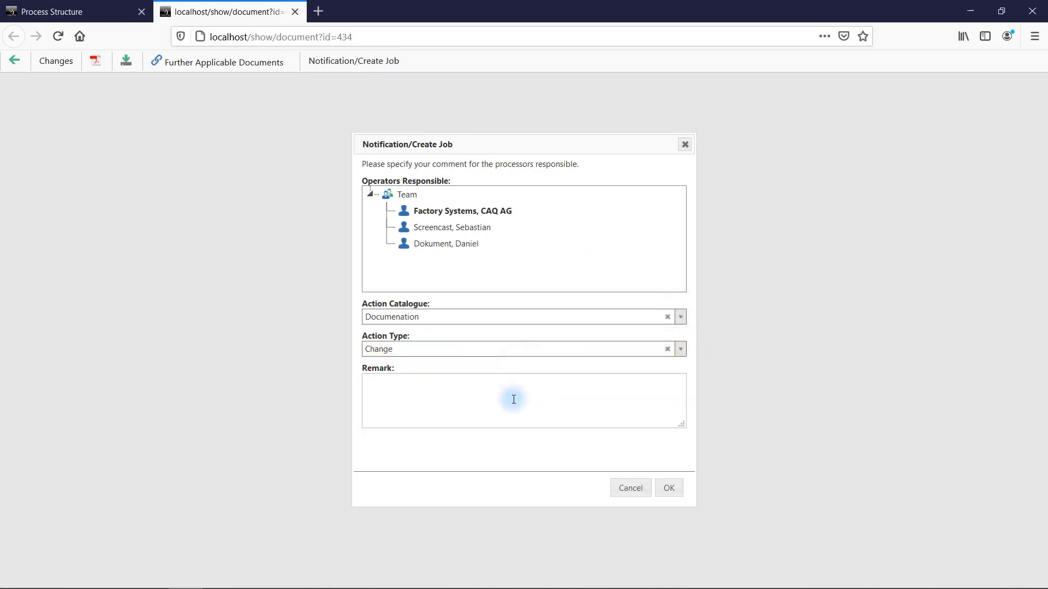
text(The ou)
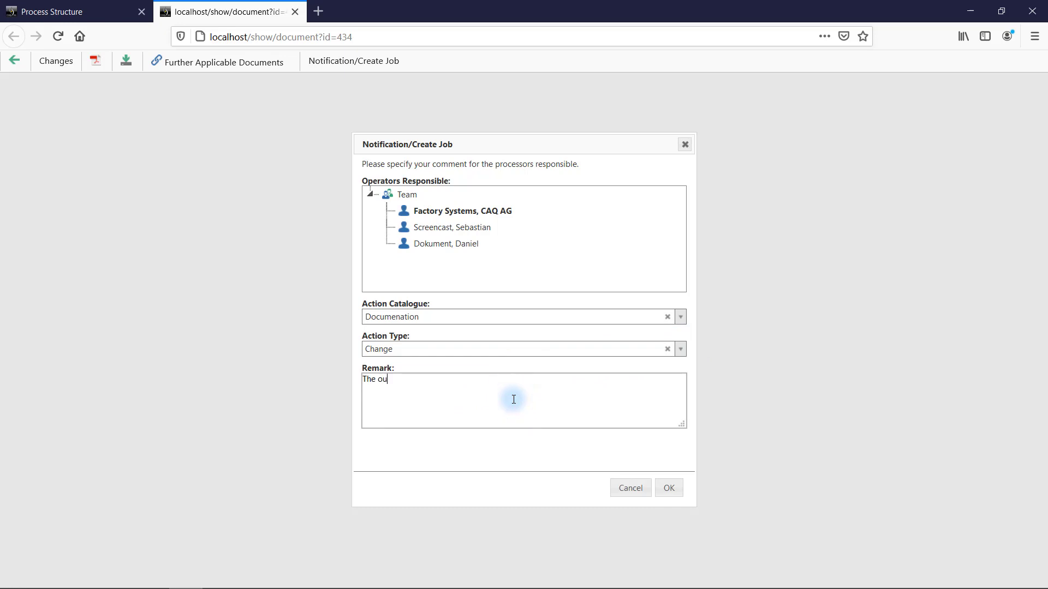
text(tput of audits should always include an a)
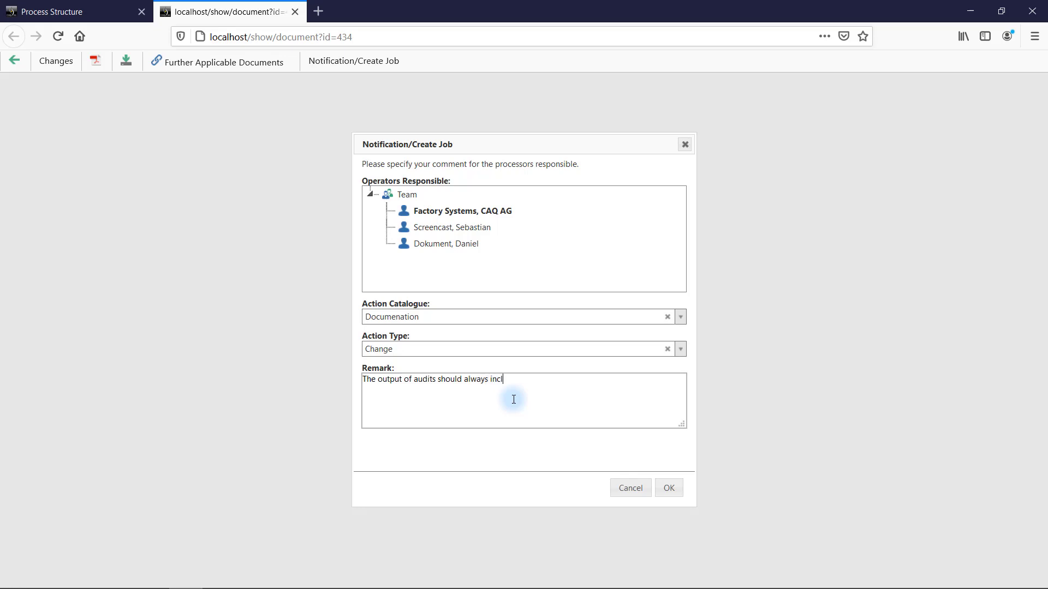
text(udit report.)
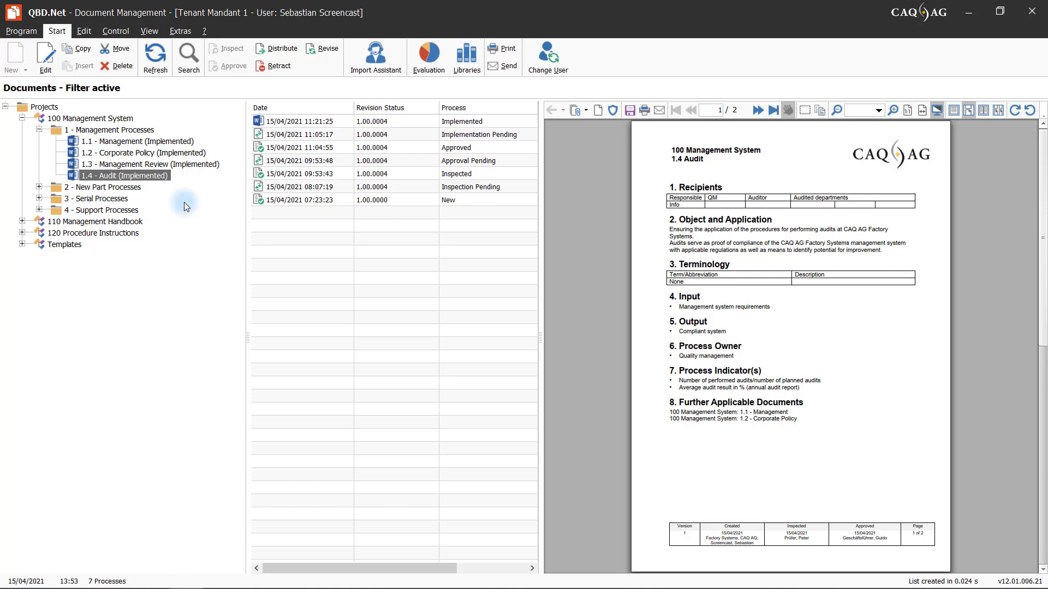
Put the 1.4 Audit document into revision.
click(162, 178)
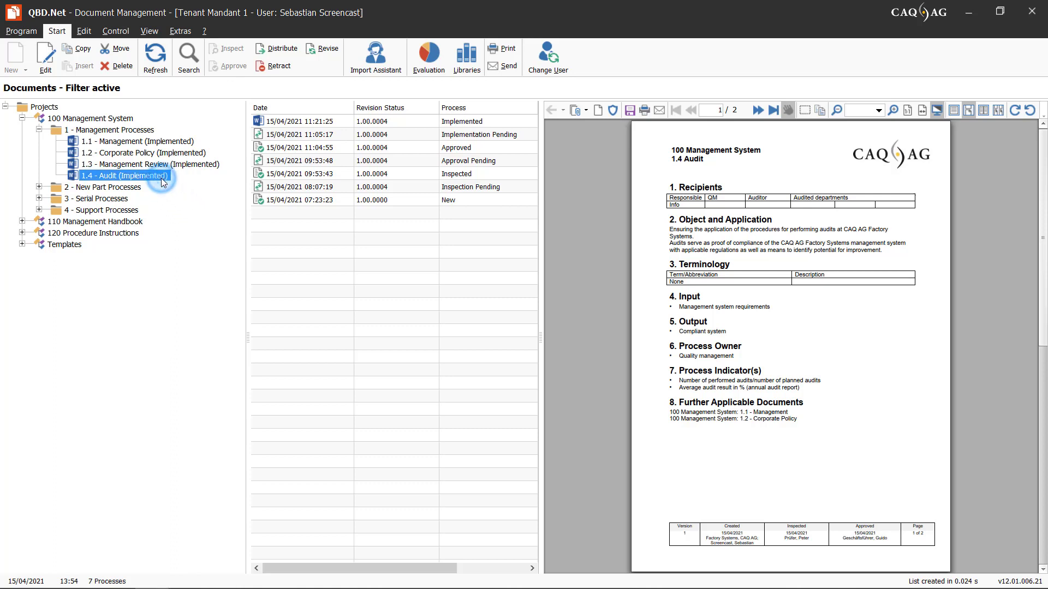
click(328, 52)
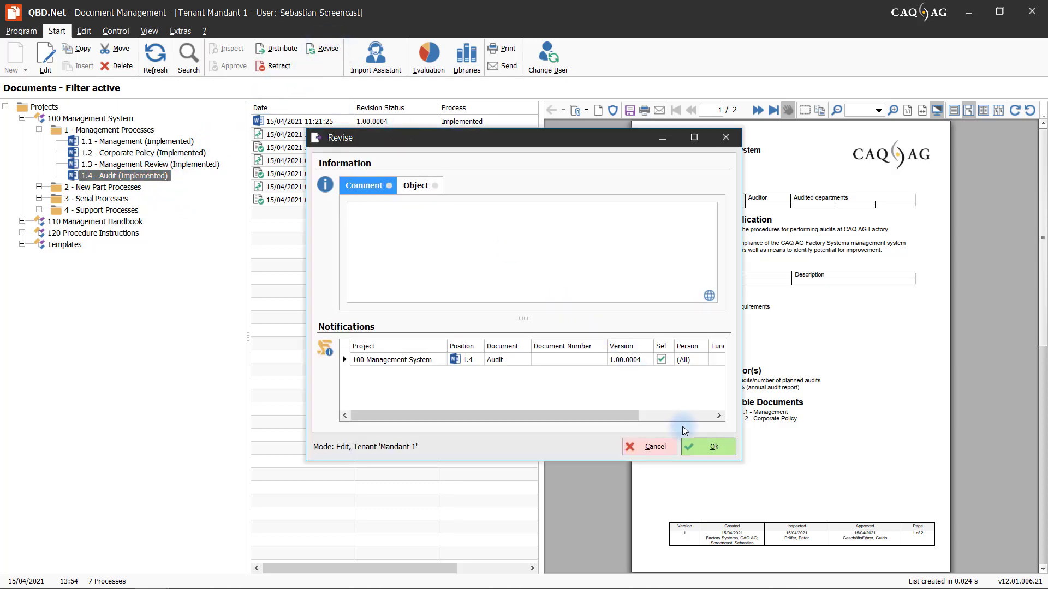
click(699, 447)
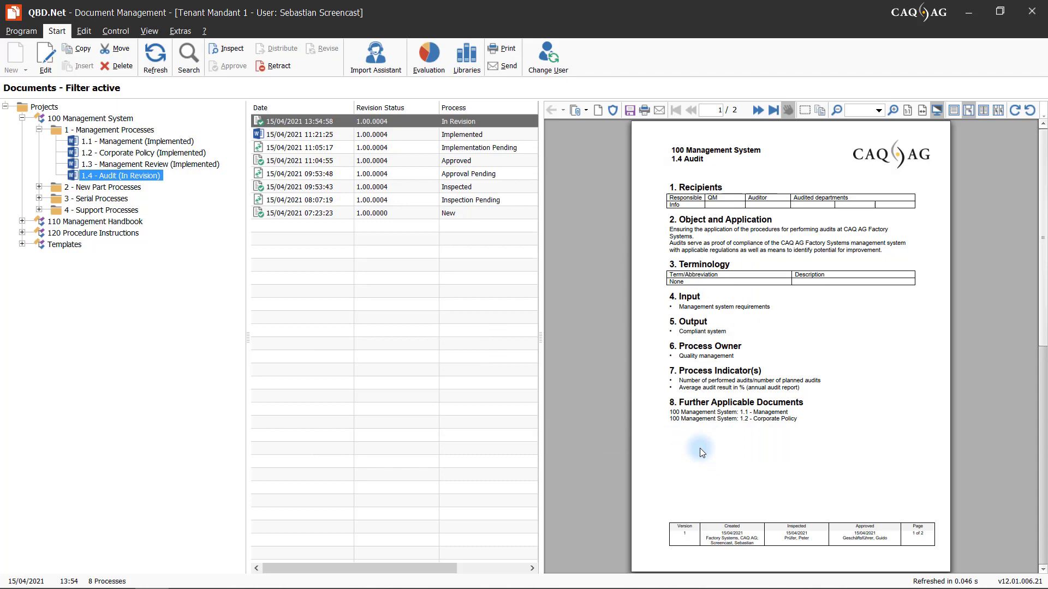
Open the version 2.00.0000 properties of 1.4 Audit and edit its Word file.
click(86, 175)
double_click(86, 176)
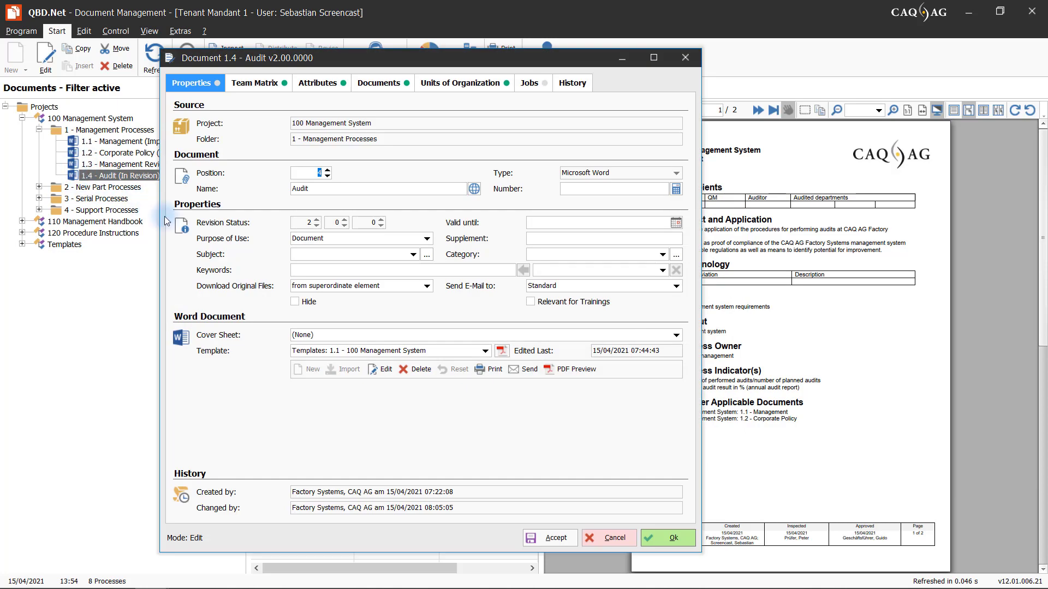
click(380, 369)
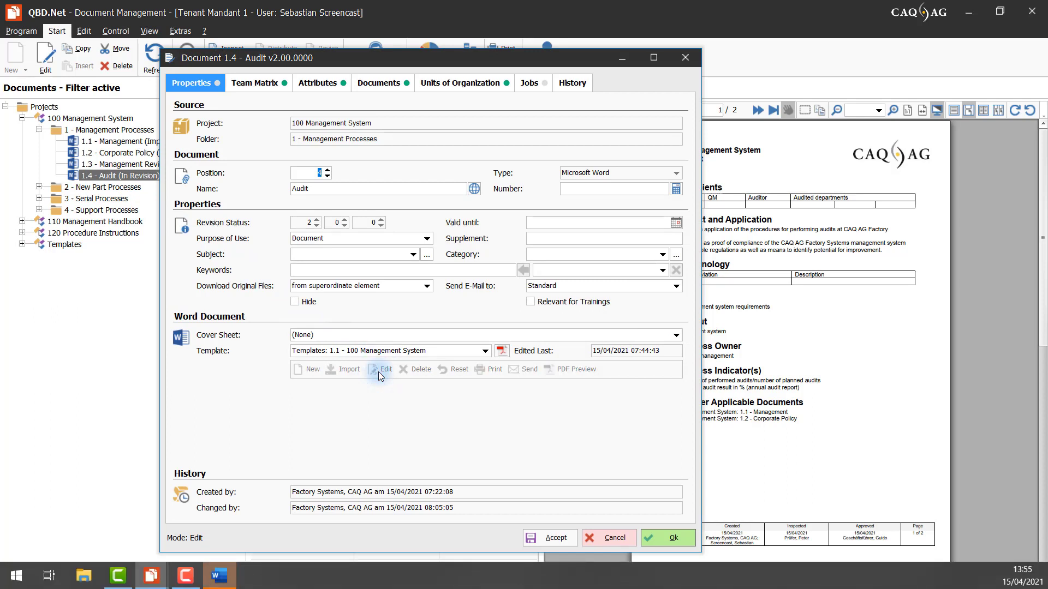
Add 'Audit report' as a new Output bullet after Compliant system, then close Word.
click(224, 580)
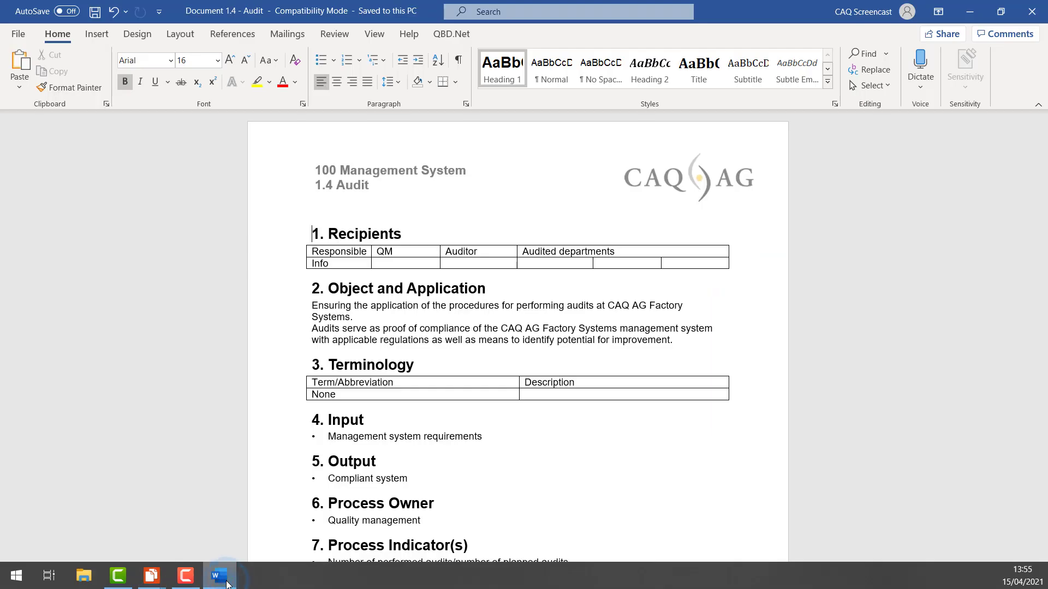
click(414, 479)
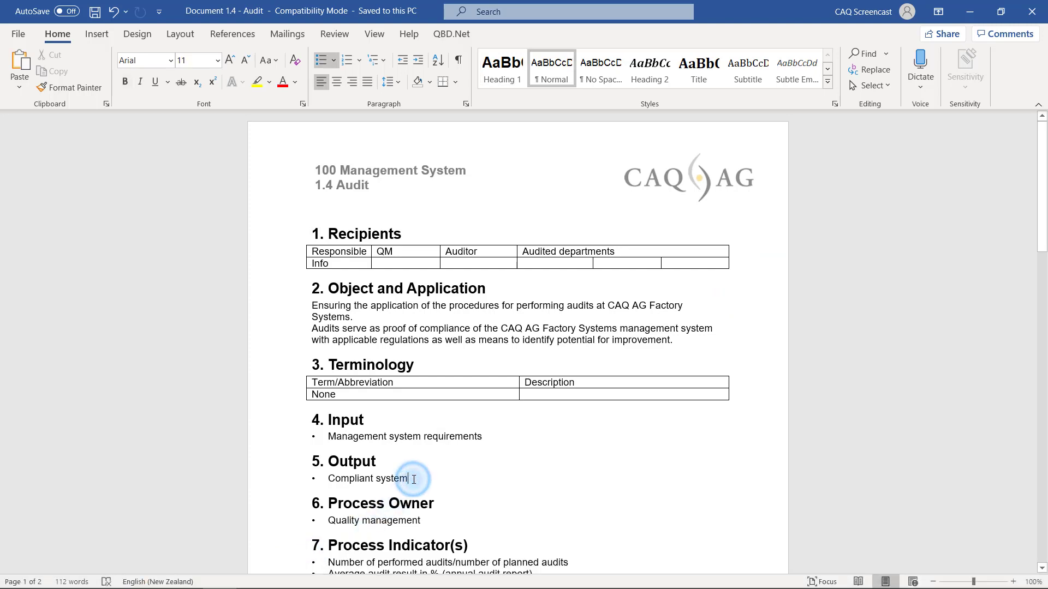
key(Return)
text(Au)
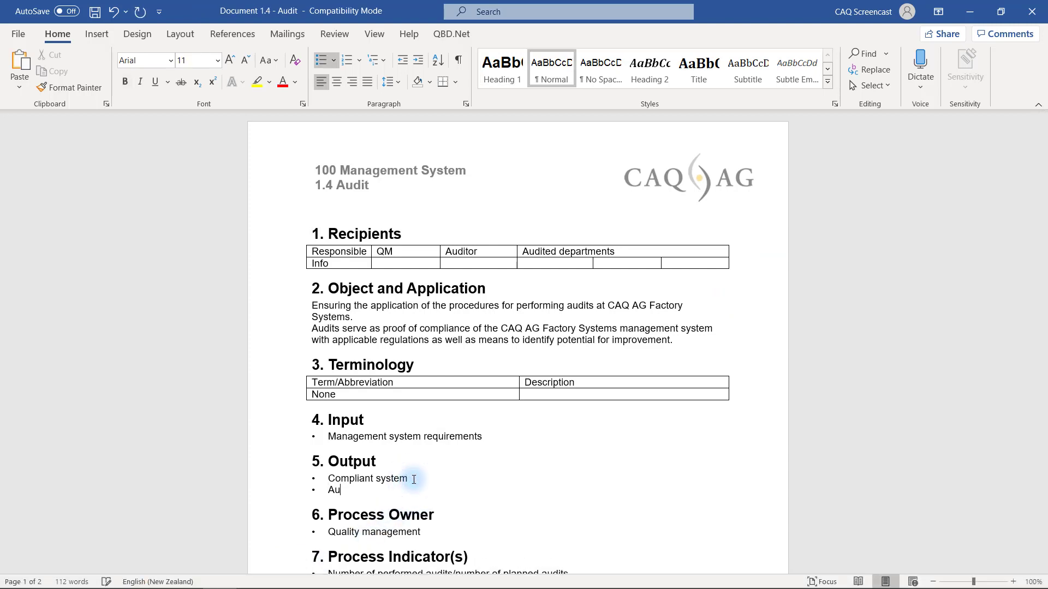
text(dit report)
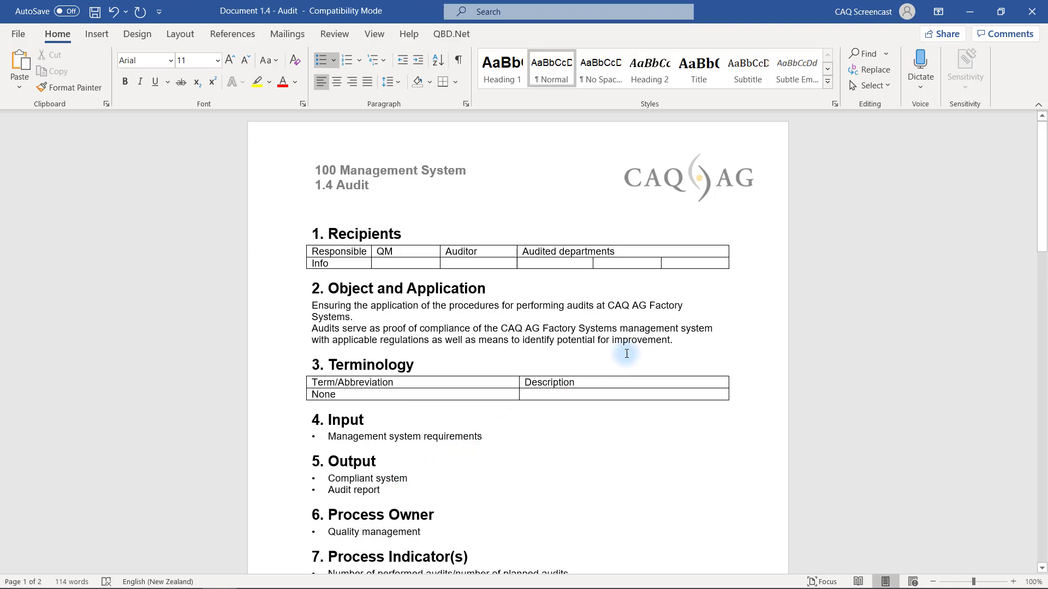
click(1032, 11)
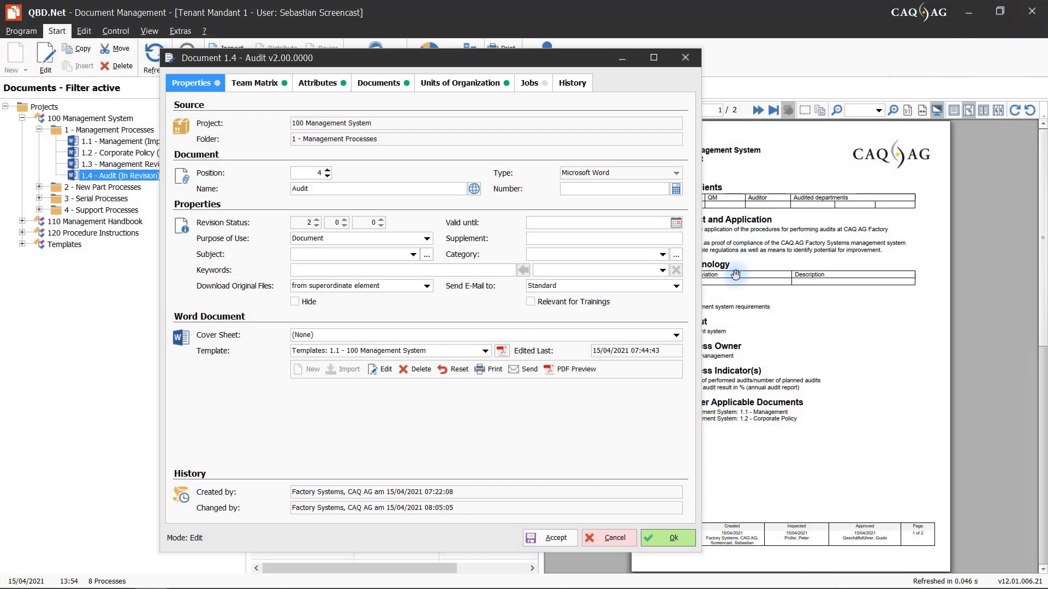
Save the revised 1.4 Audit properties and start its inspection as revision 2.00.0001.
click(658, 539)
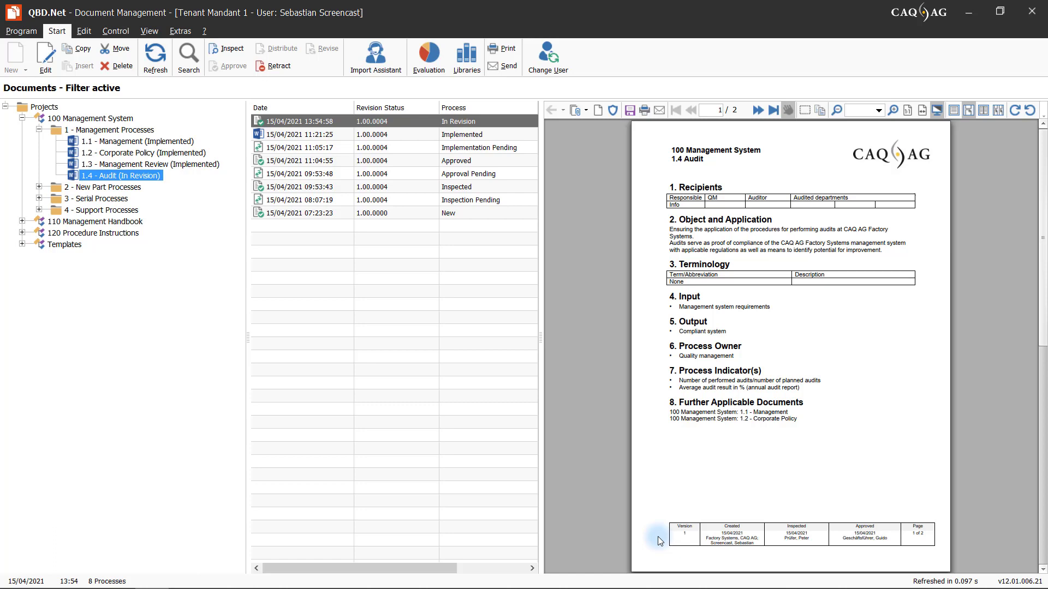
click(235, 54)
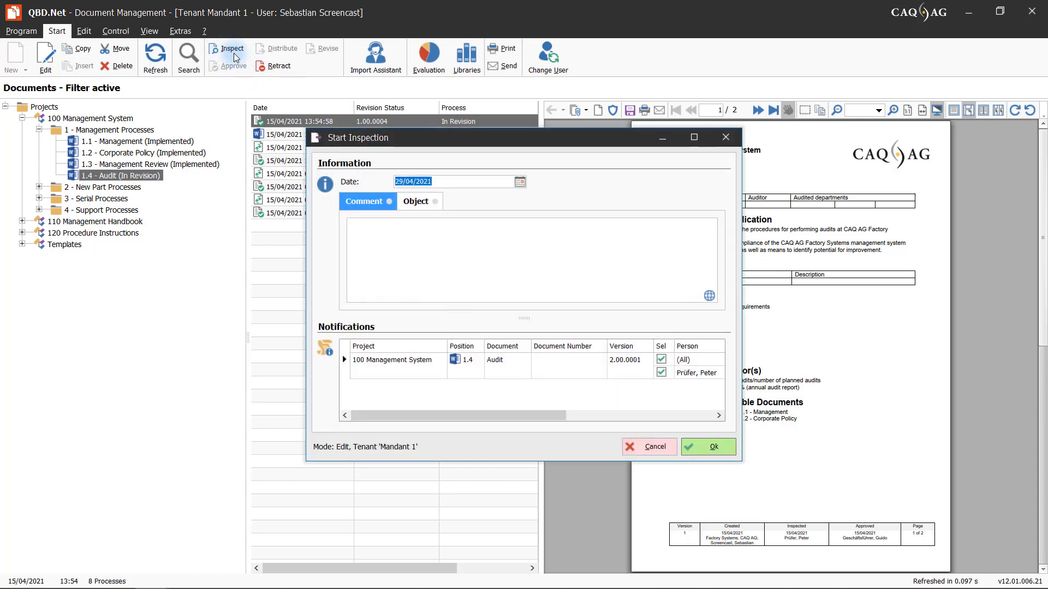
click(705, 447)
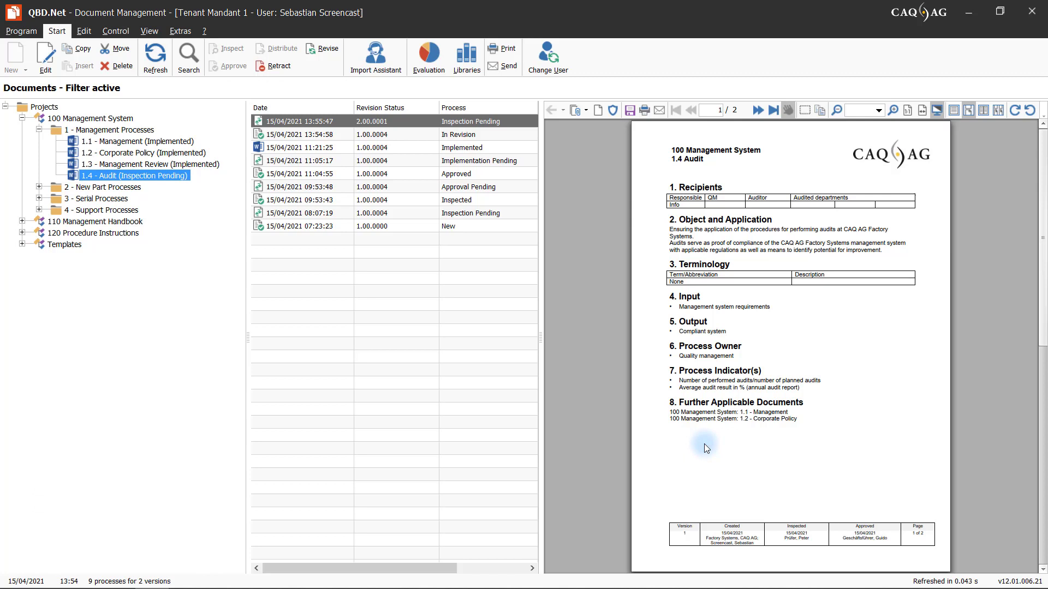
Open the properties of 5.3 Audit Reports under 120 Procedure Instructions > 5 - Audit.
click(22, 233)
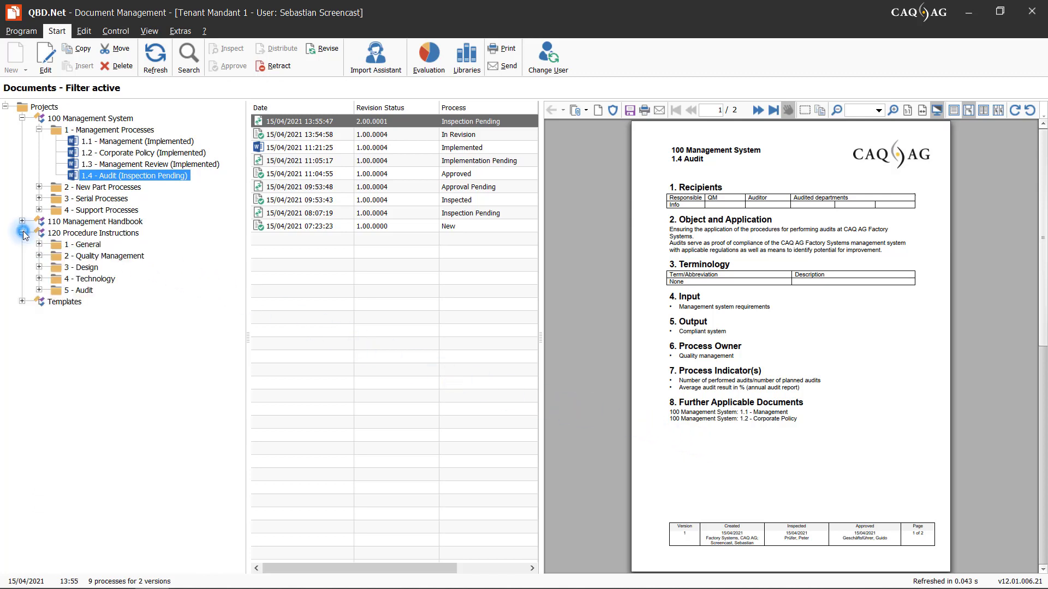
click(39, 290)
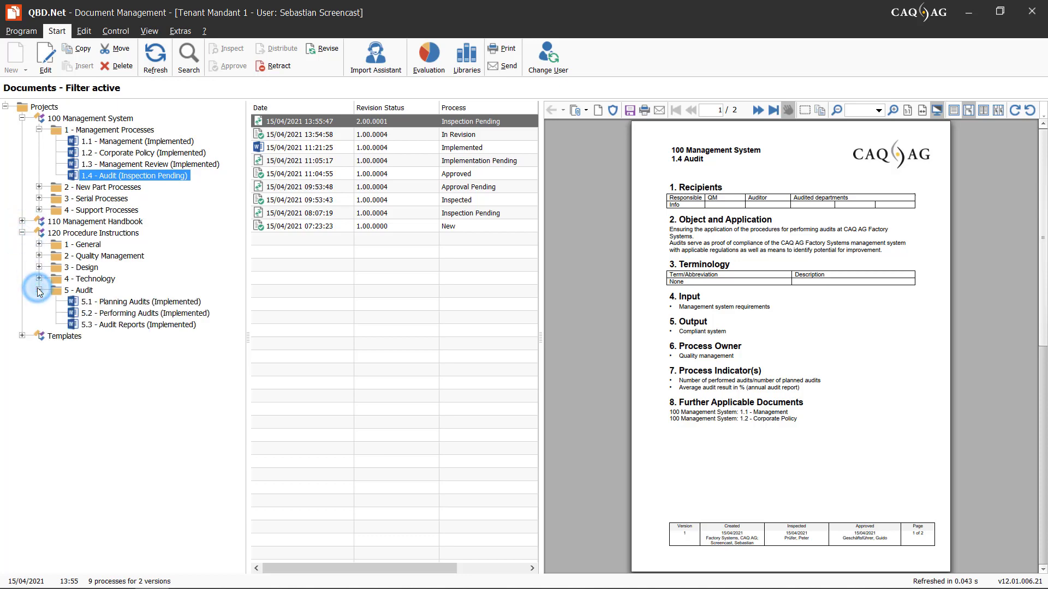
click(129, 326)
double_click(128, 324)
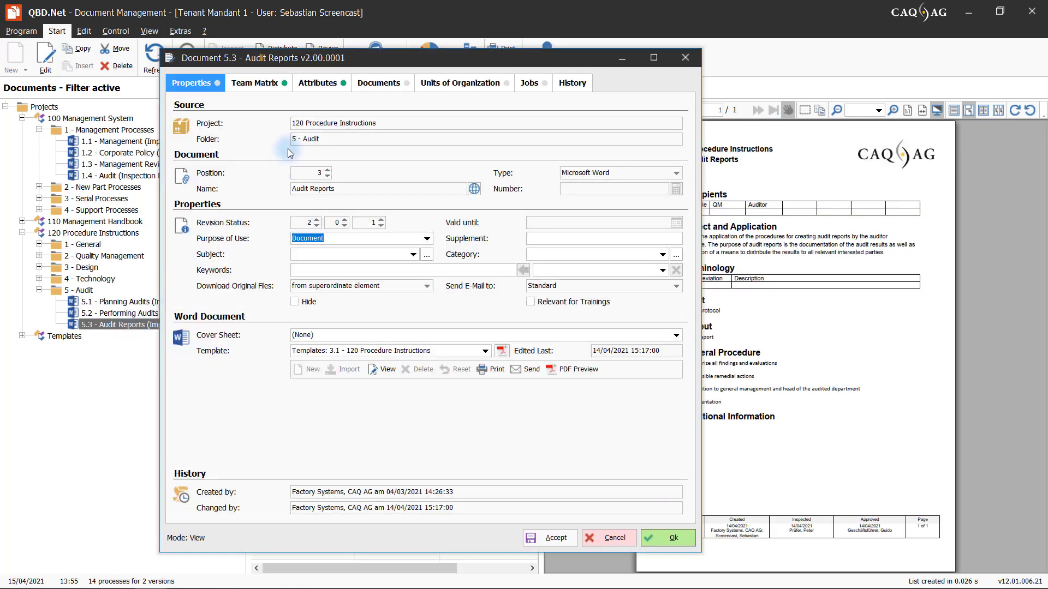
Link the document to the IMS-200.001.003 - Audit process and confirm.
click(325, 85)
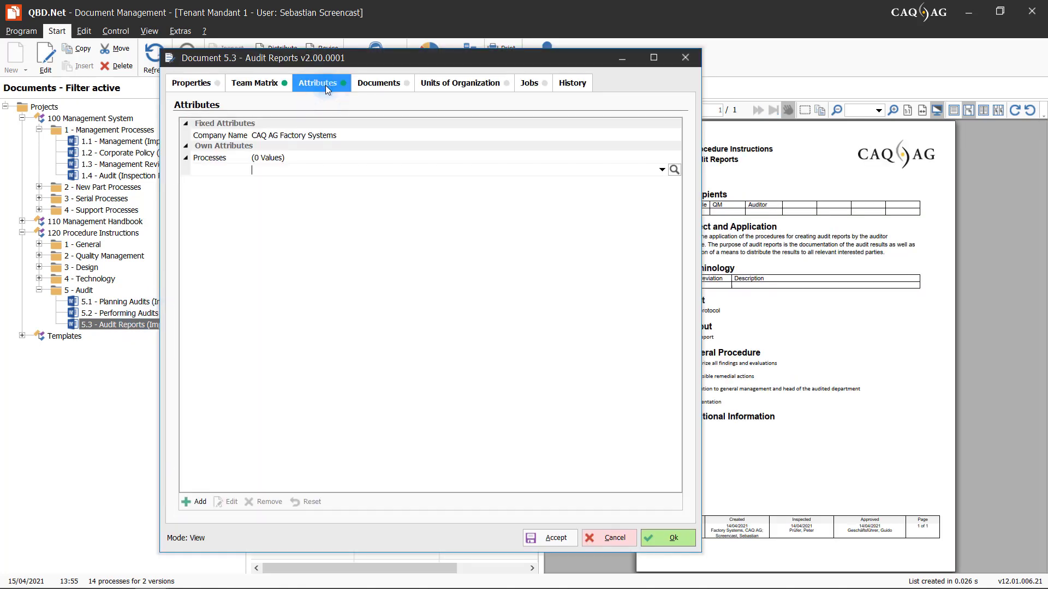
click(662, 170)
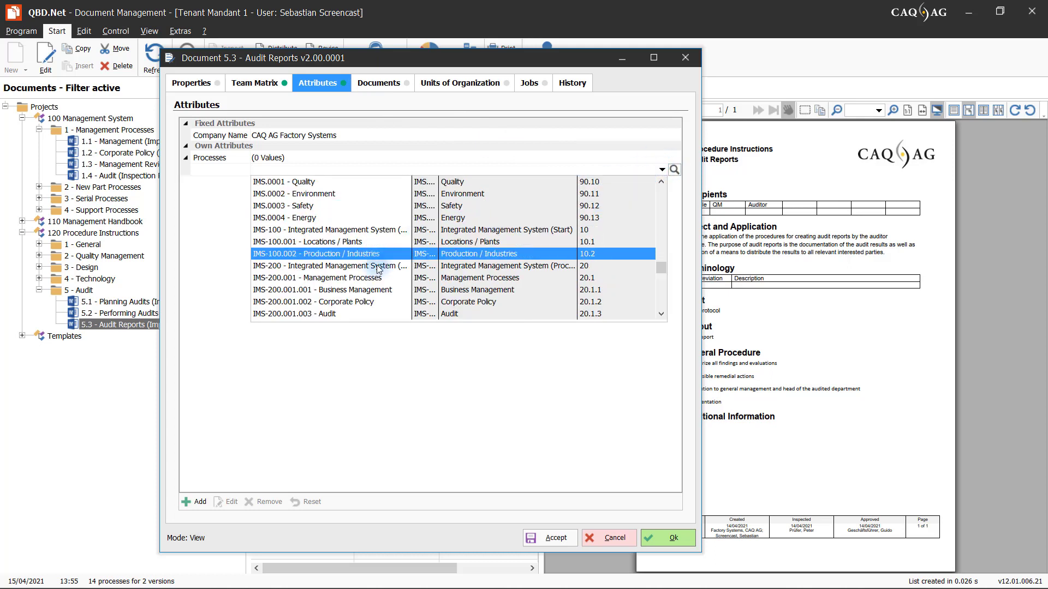
click(326, 313)
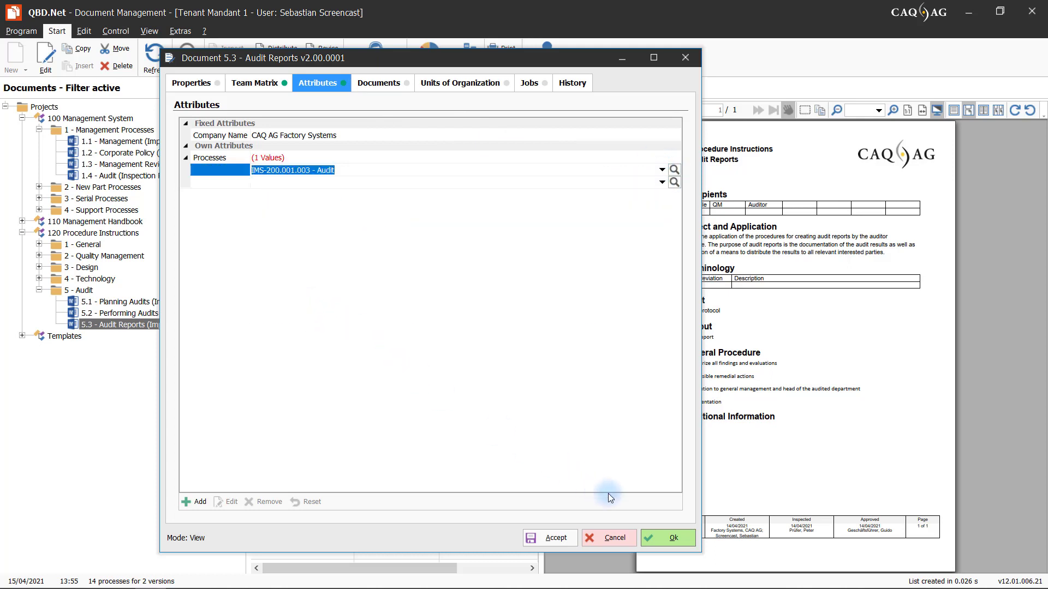
click(670, 539)
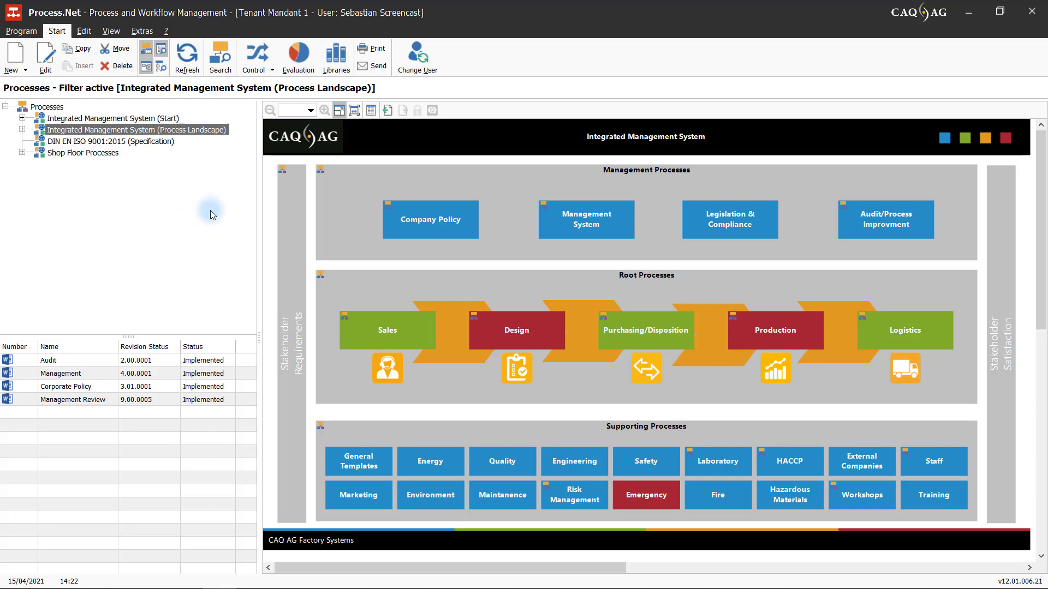
Put the Audit process from Audit/Process Improvement into revision with Control > Revise.
click(838, 209)
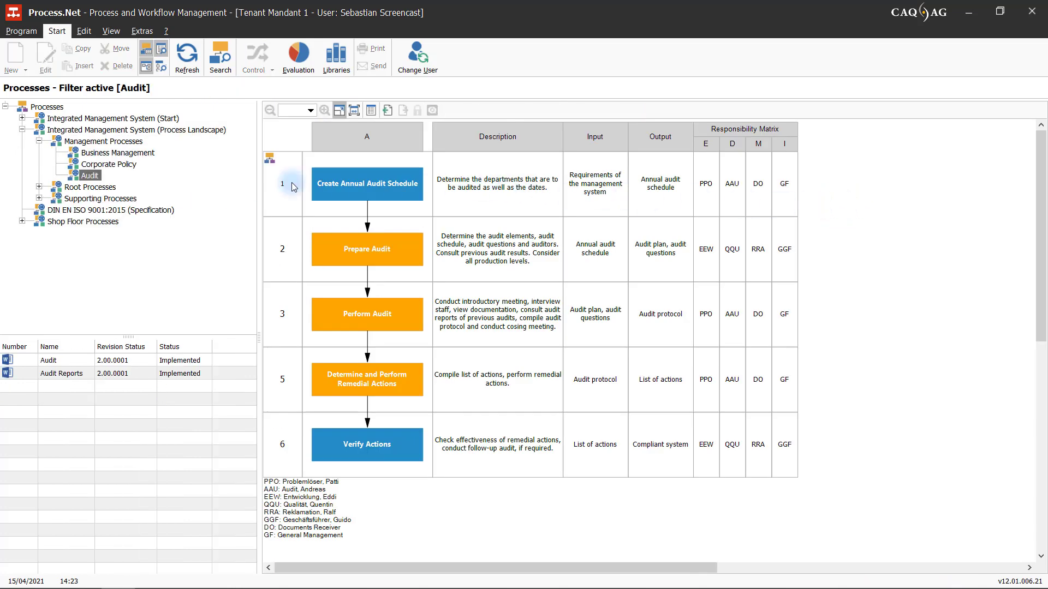
click(95, 175)
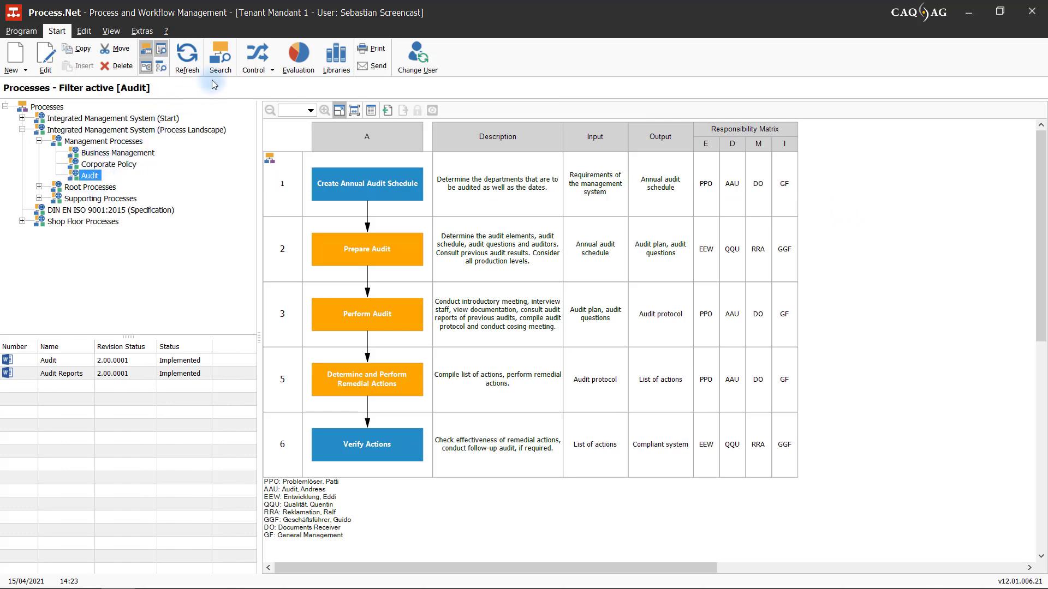
click(257, 68)
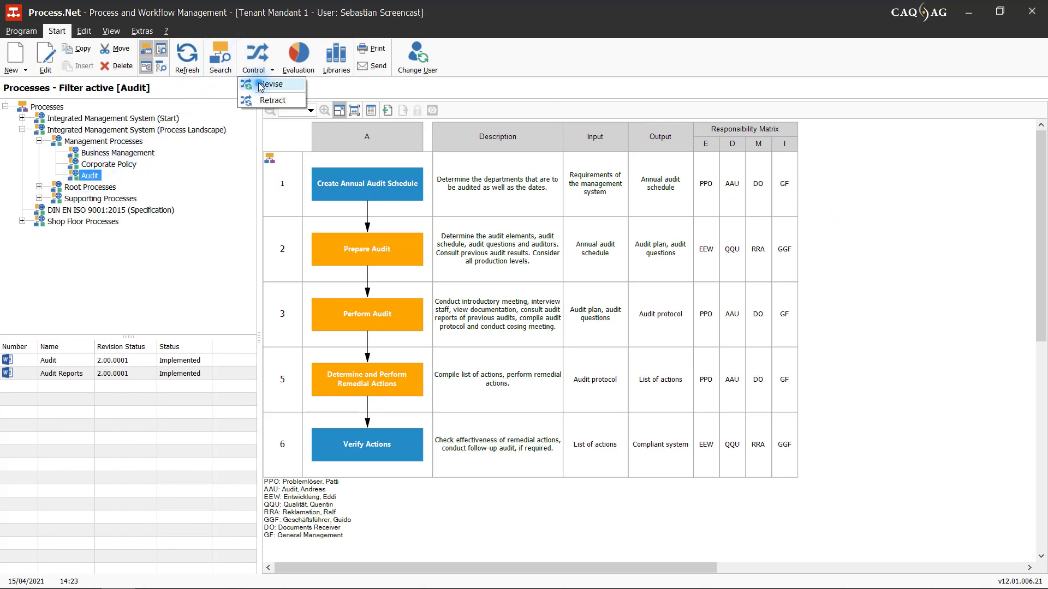
click(259, 83)
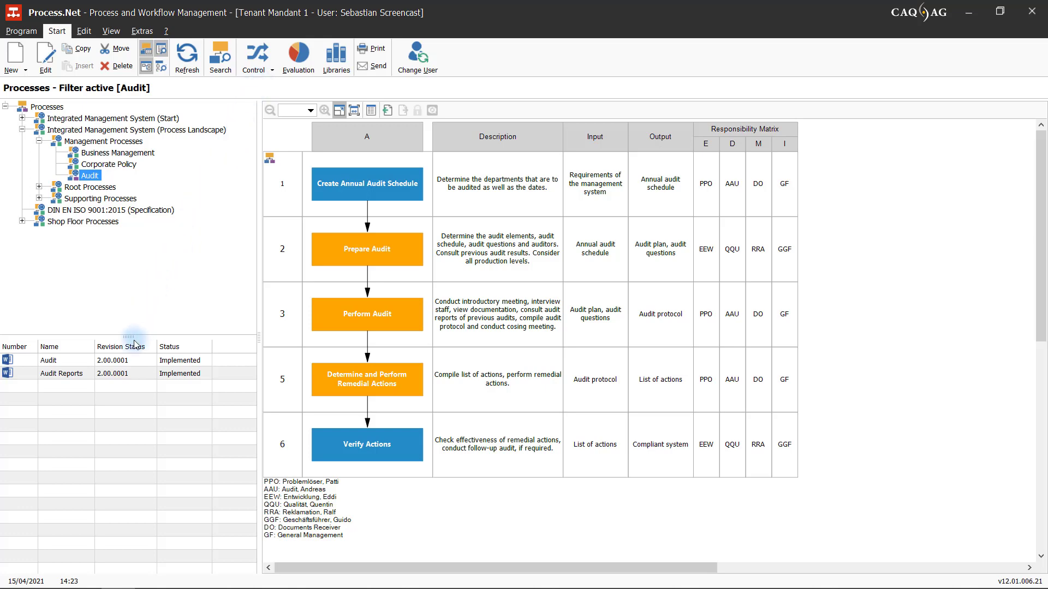
View the Audit and Audit Reports documents, then close both viewers.
double_click(129, 361)
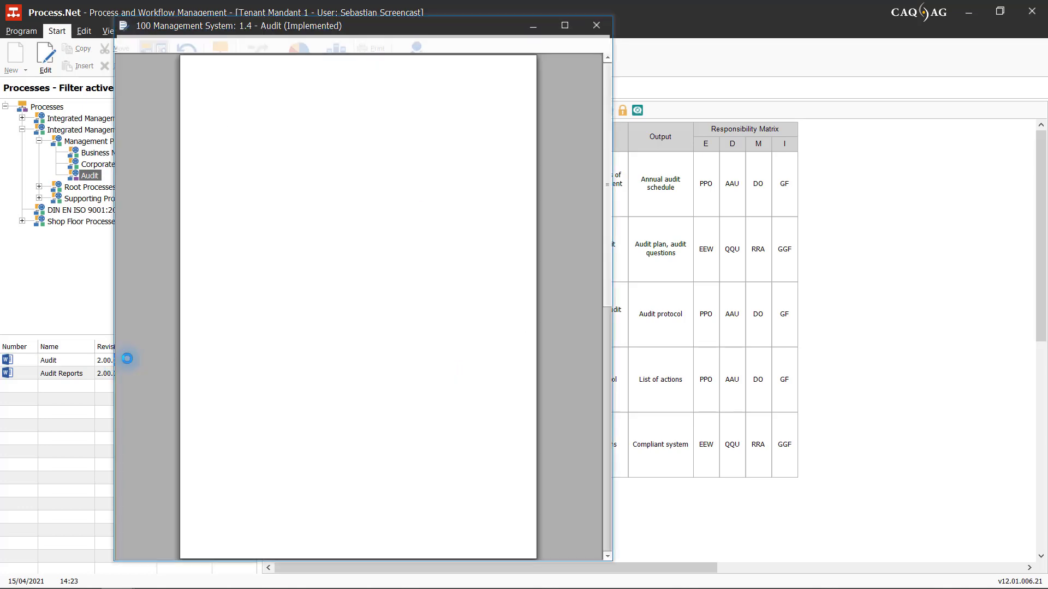
click(597, 26)
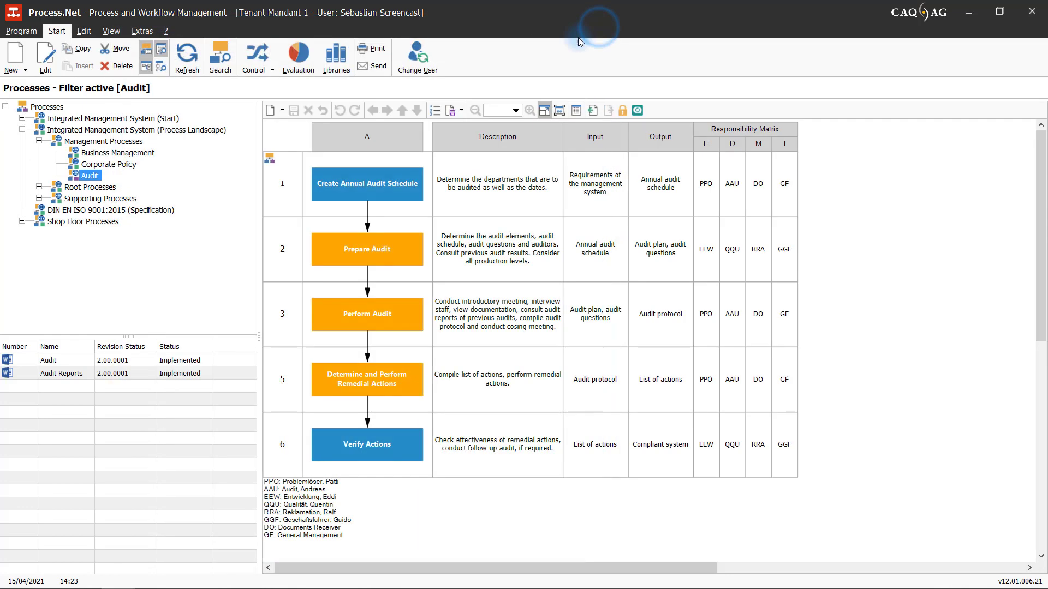
double_click(132, 375)
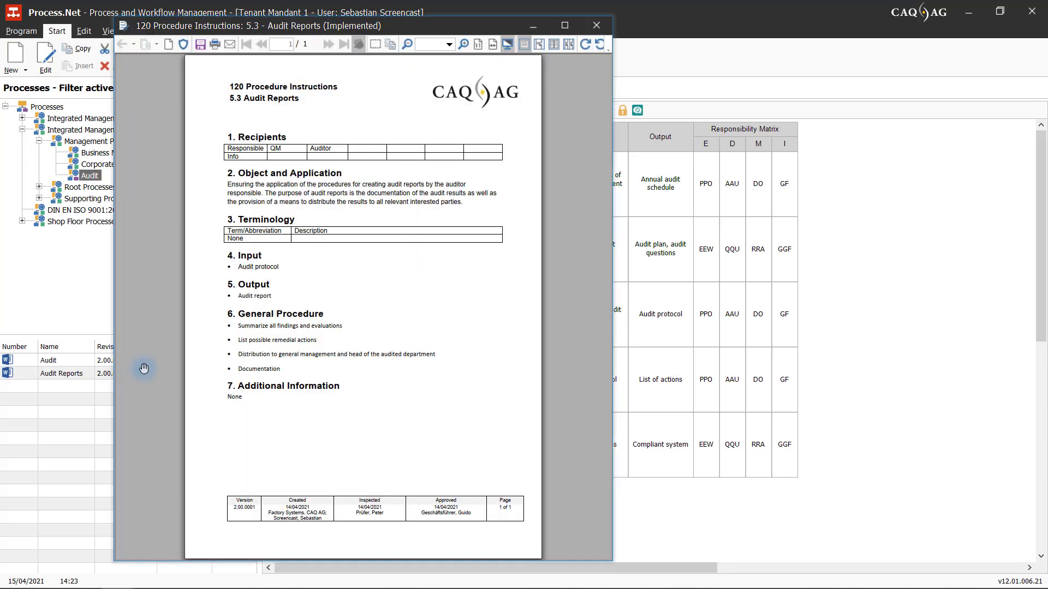
click(599, 26)
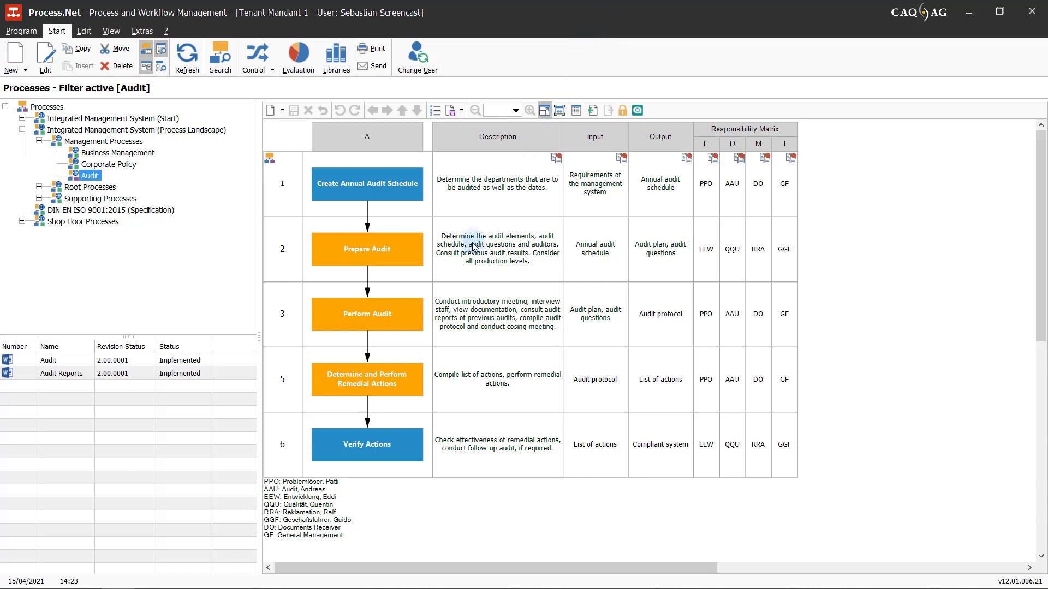
Insert an orange-filled step after Determine and Perform Remedial Actions.
click(368, 407)
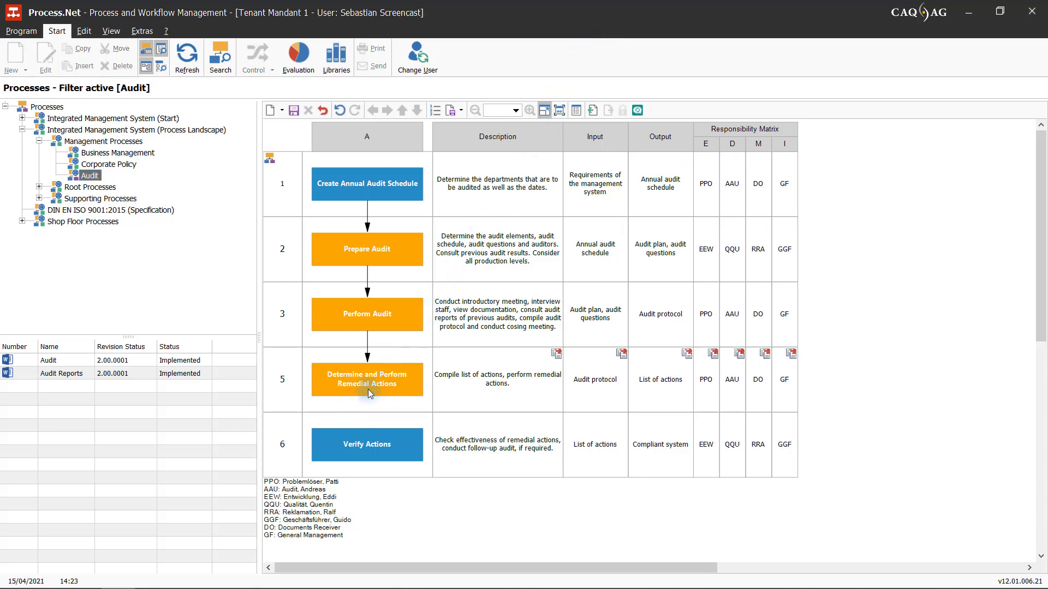
click(367, 382)
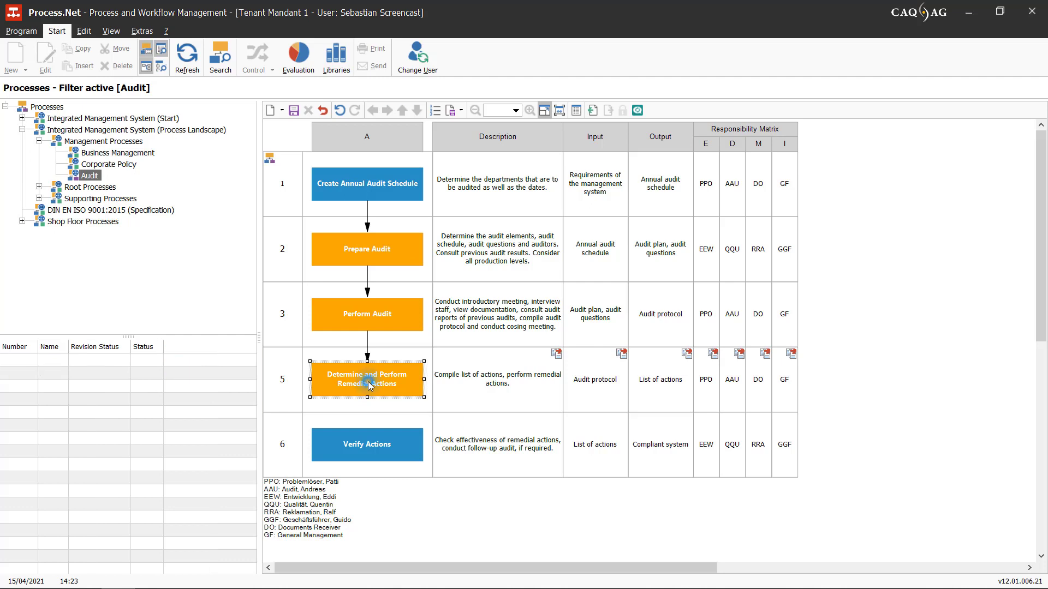
click(270, 110)
click(576, 111)
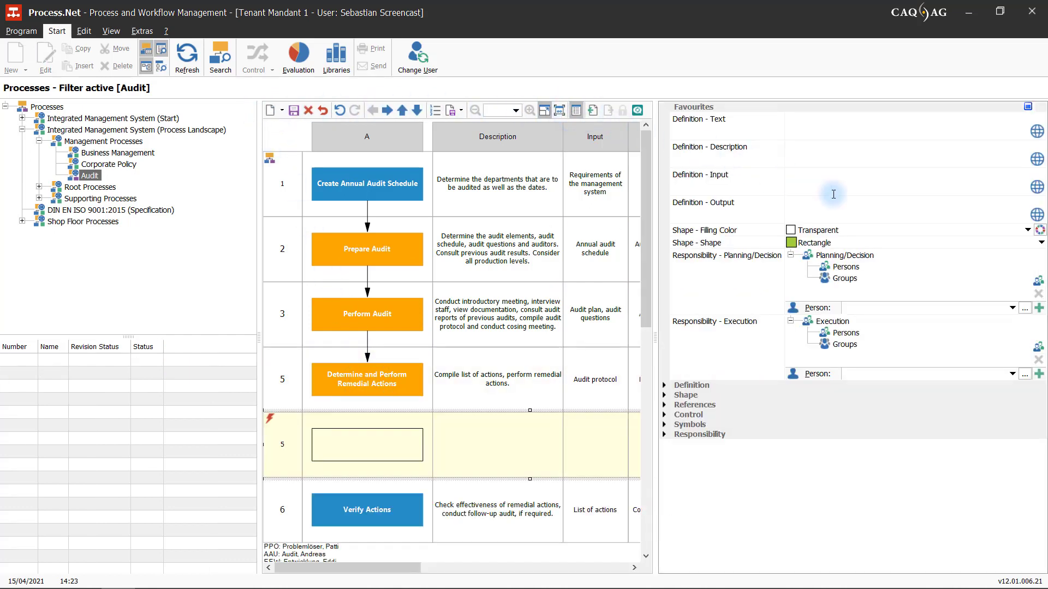
click(1028, 230)
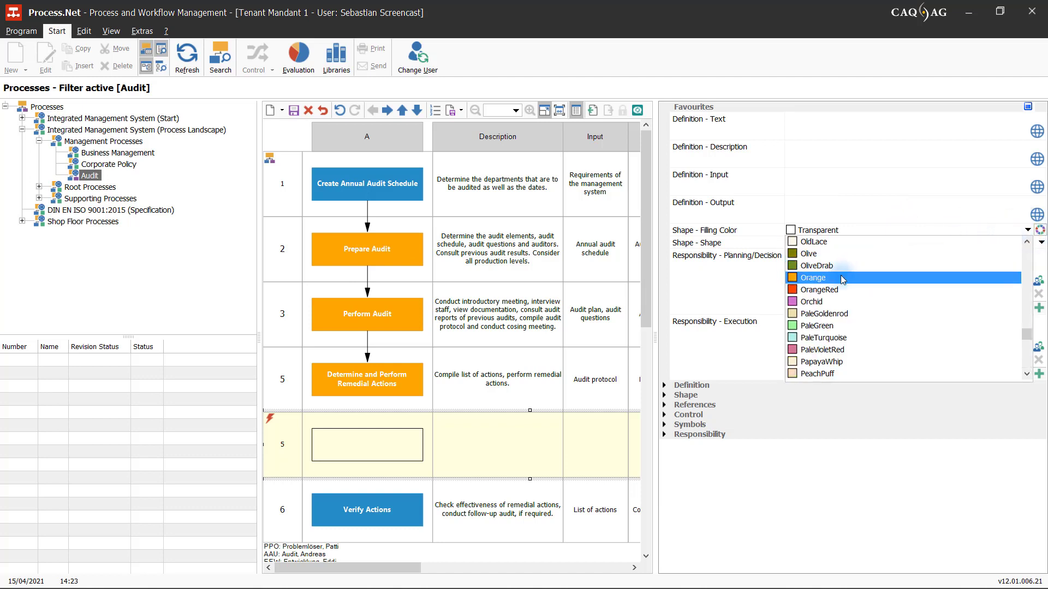
click(895, 277)
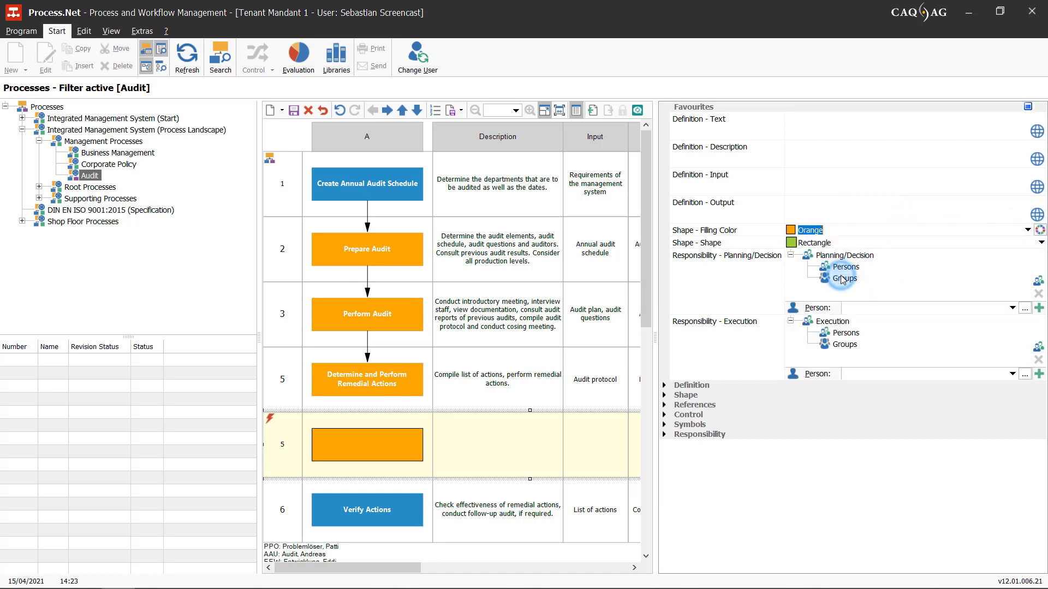
click(368, 394)
click(367, 446)
click(368, 446)
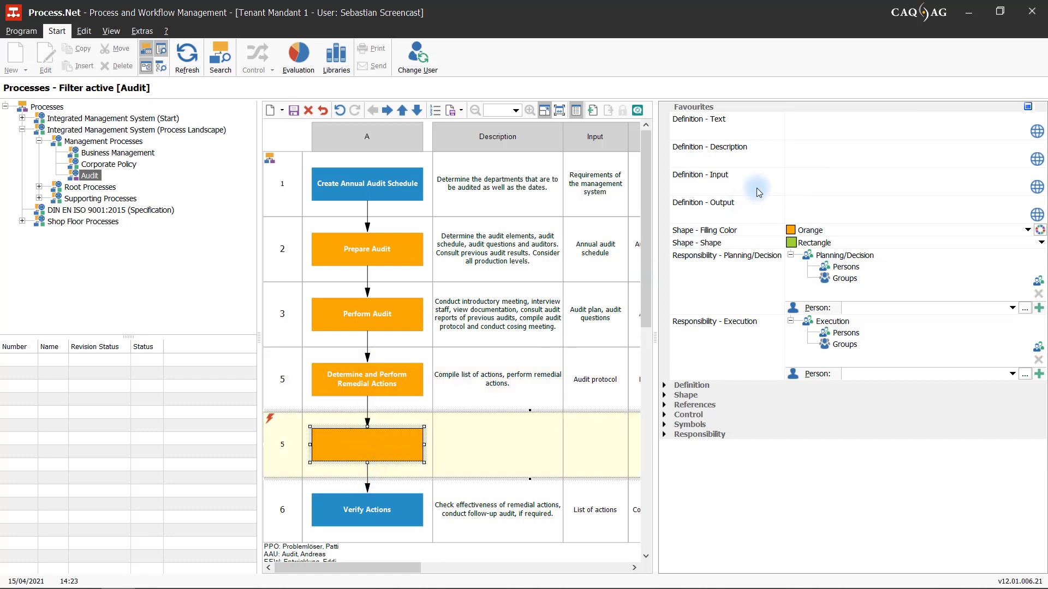
Name it 'Compile Audit Report', describe 'Summarize findings and evaluations.', input Audit protocol, output Audit report; save.
click(811, 134)
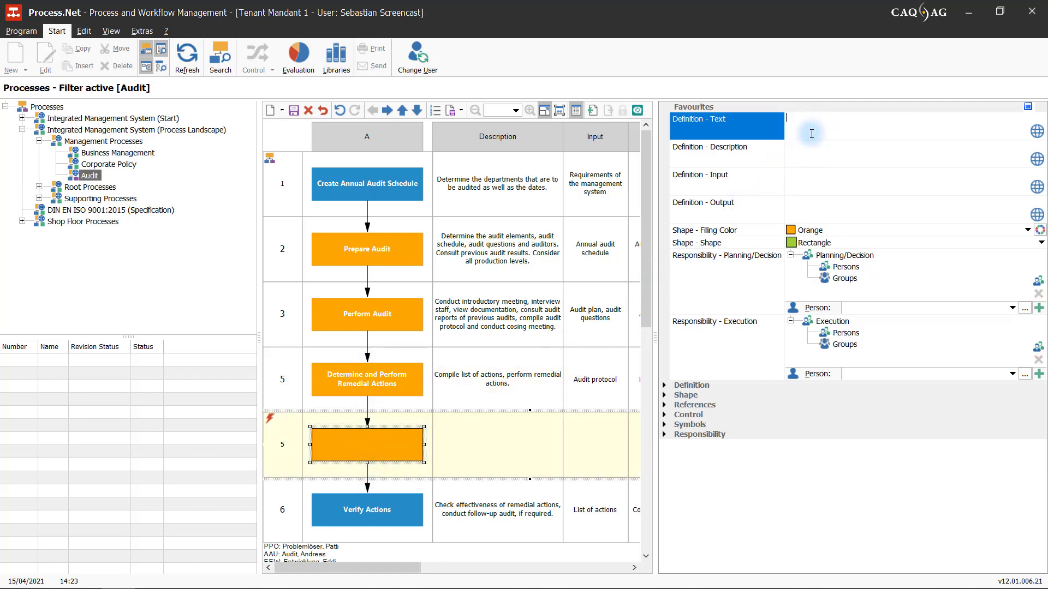
text(Compile Audit Report)
click(814, 151)
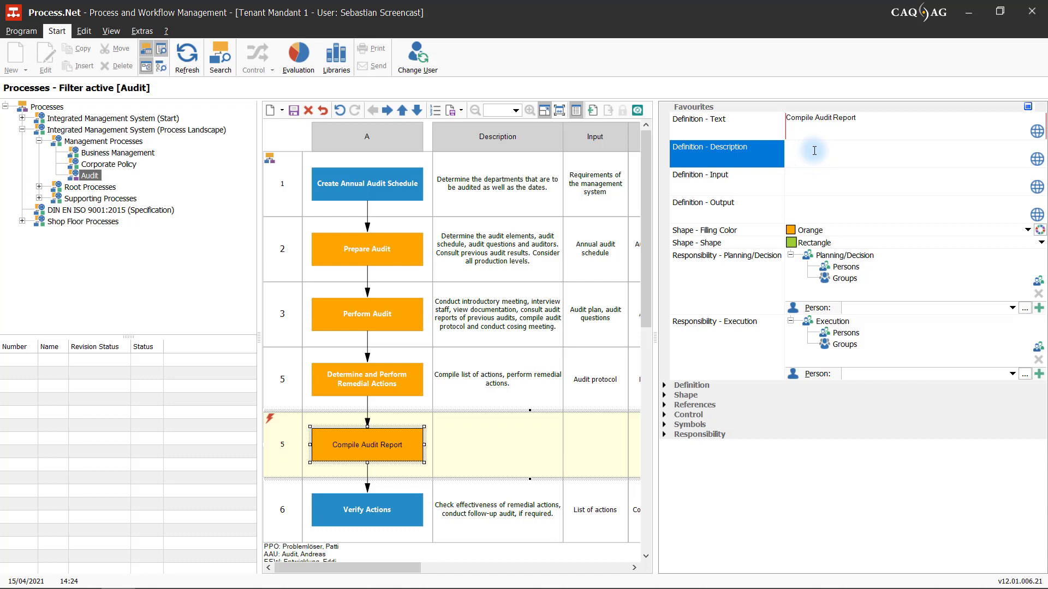
text(Summarize findings and evaluations.)
click(818, 179)
text(Audit)
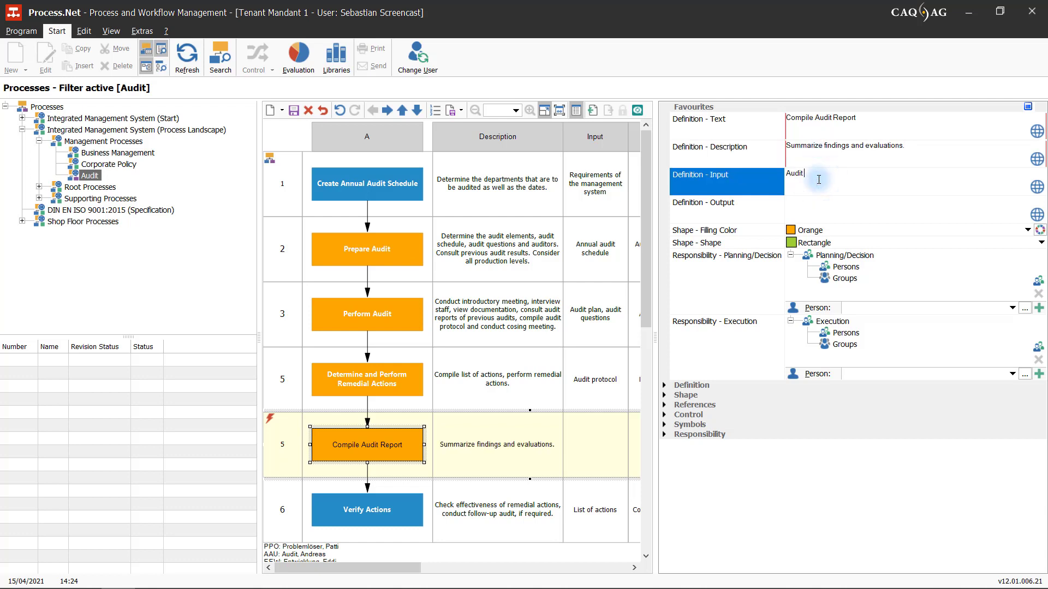
text( protocol)
click(819, 212)
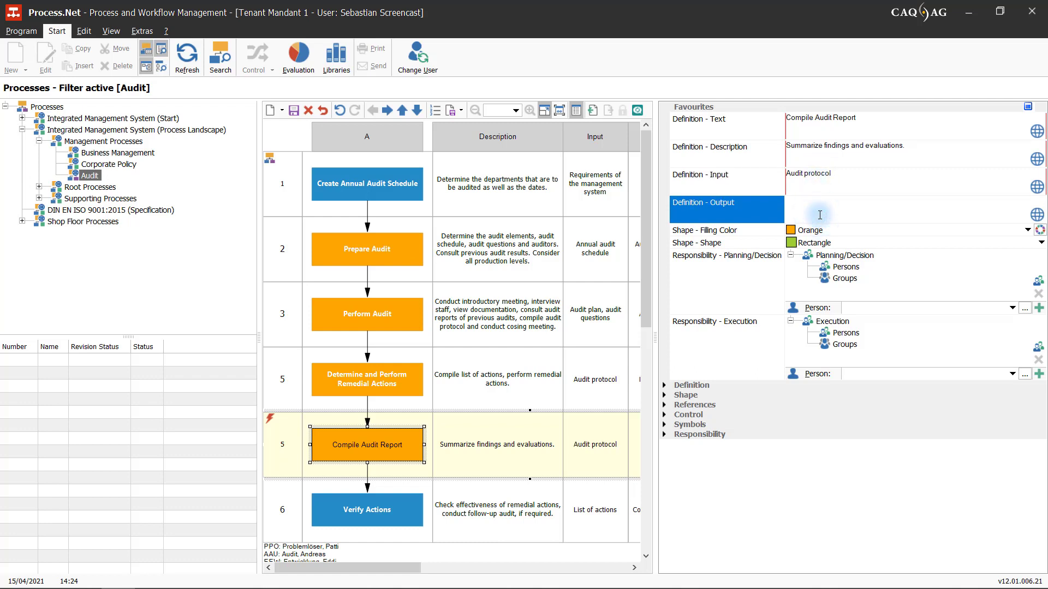
text(Audit report)
click(295, 111)
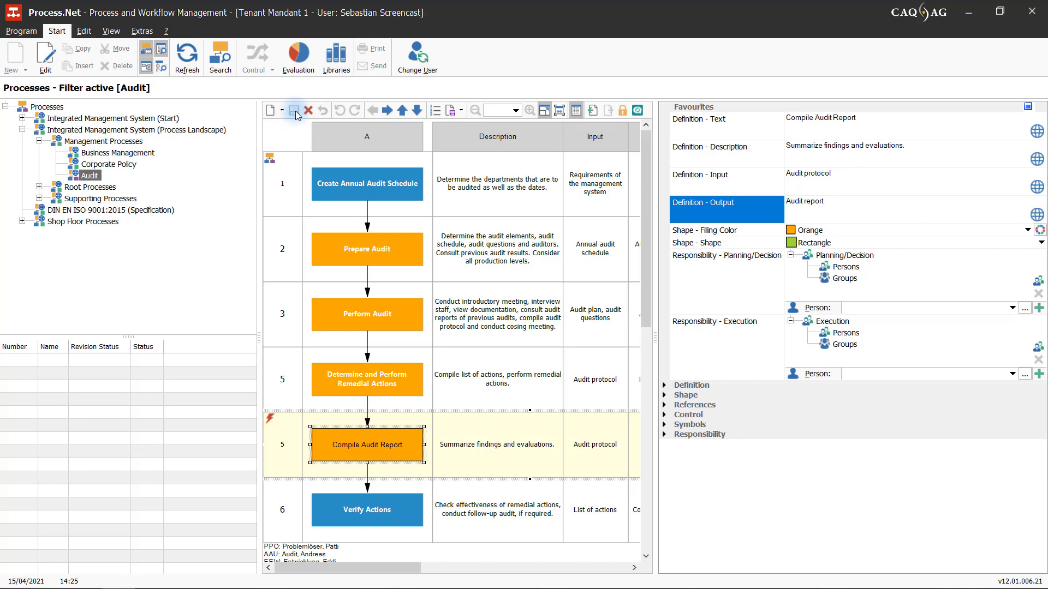
Send the revised Audit process to inspection via Control > Inspection.
click(89, 176)
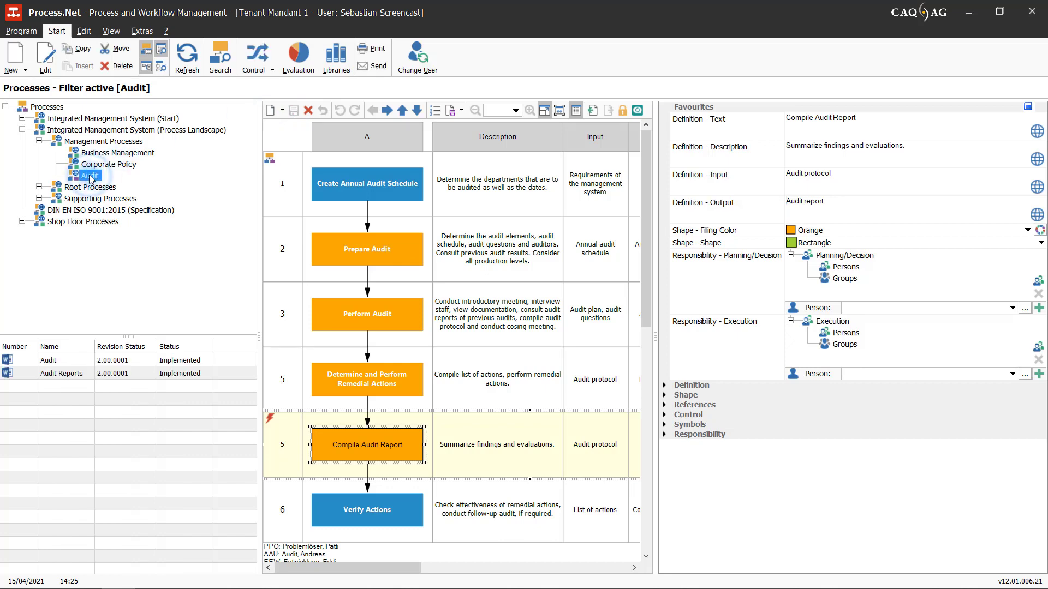
click(268, 59)
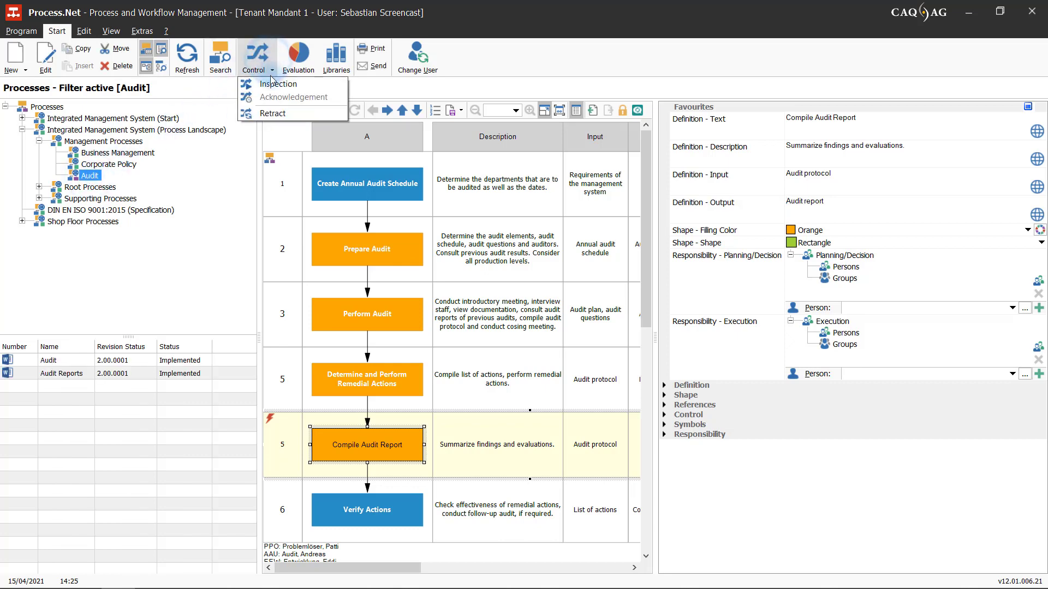
click(277, 84)
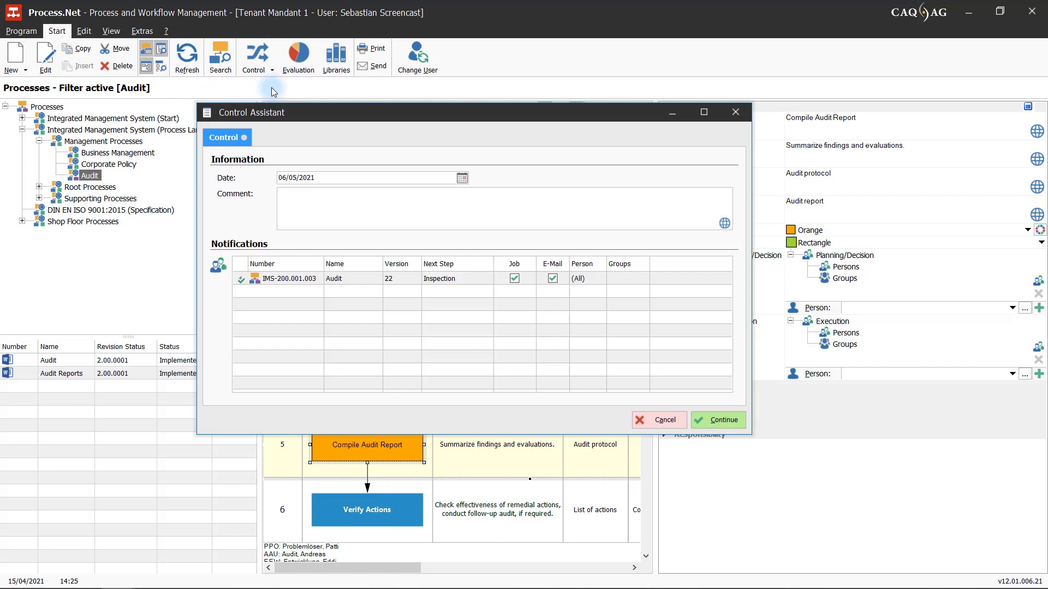
click(702, 420)
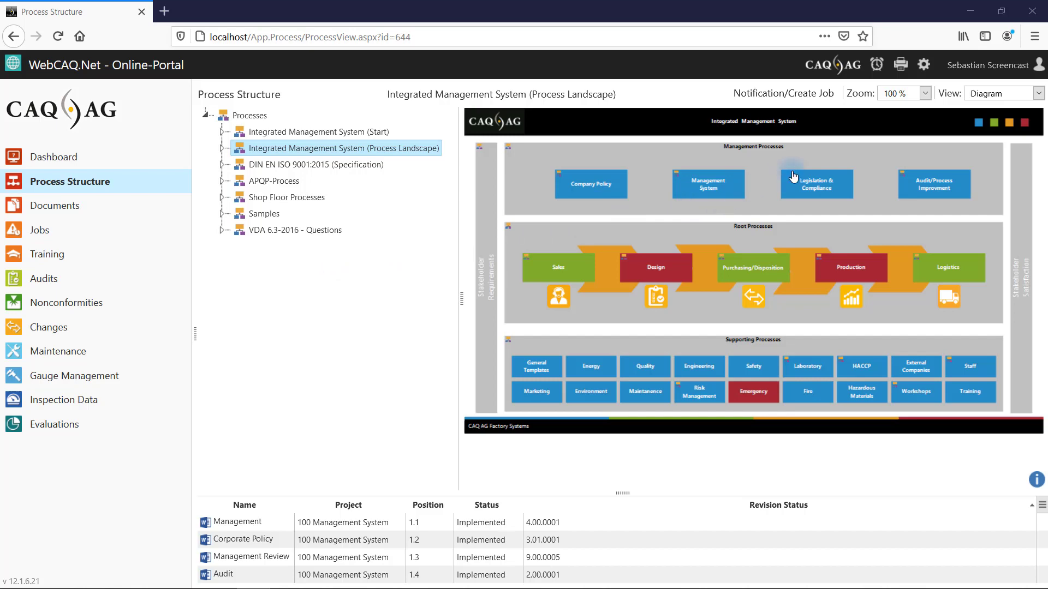
Open the Audit chart in the portal and display the Audit Reports document.
click(901, 174)
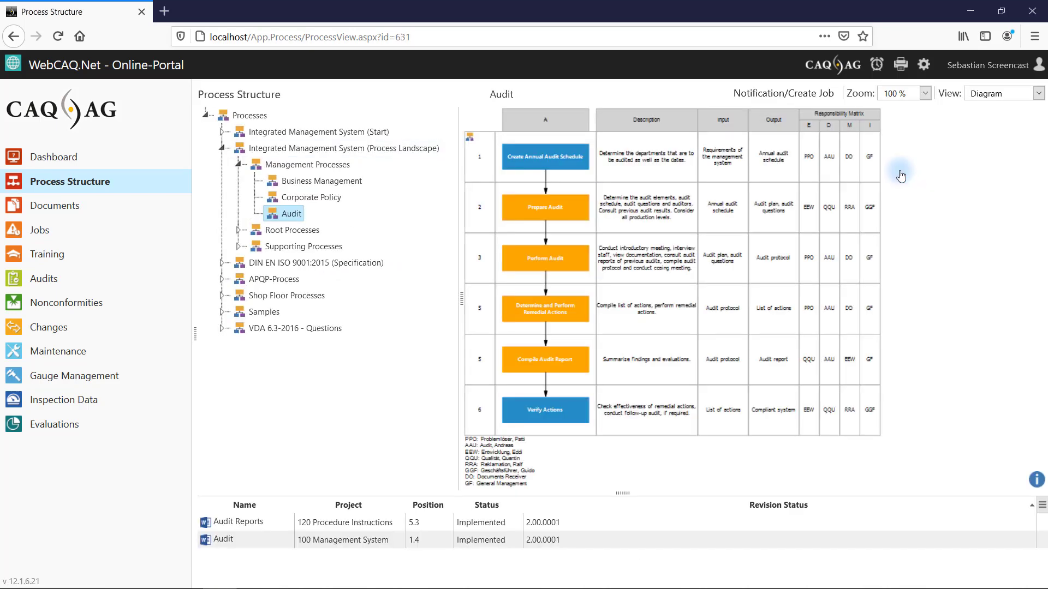
click(418, 523)
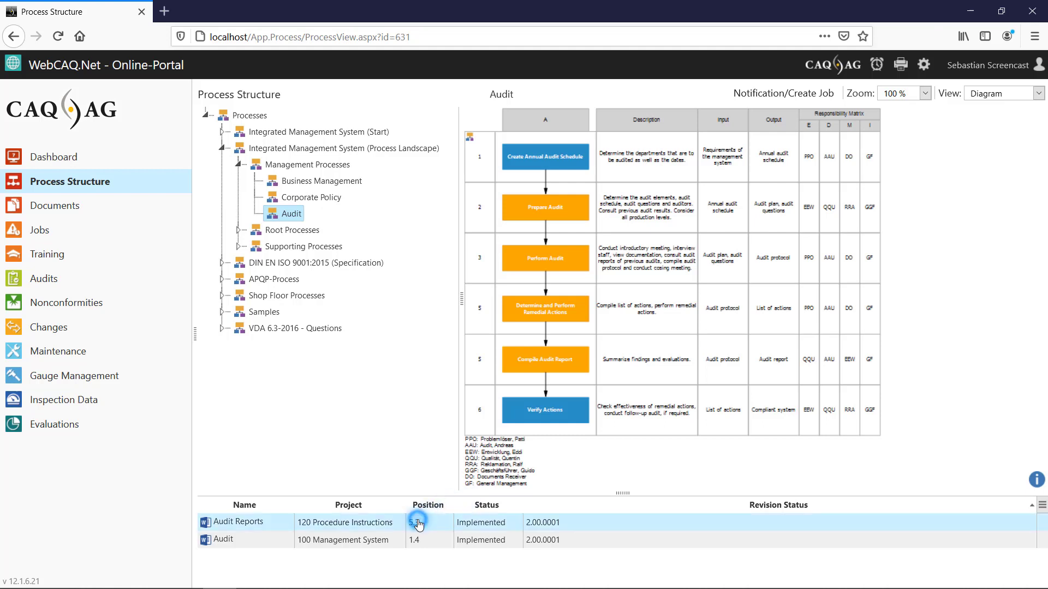